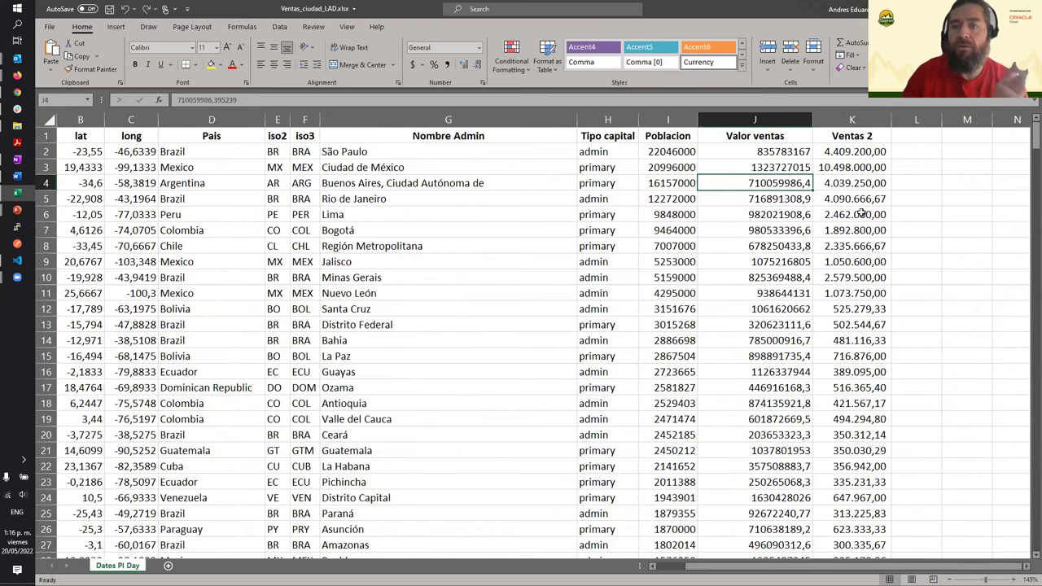
pyautogui.click(678, 168)
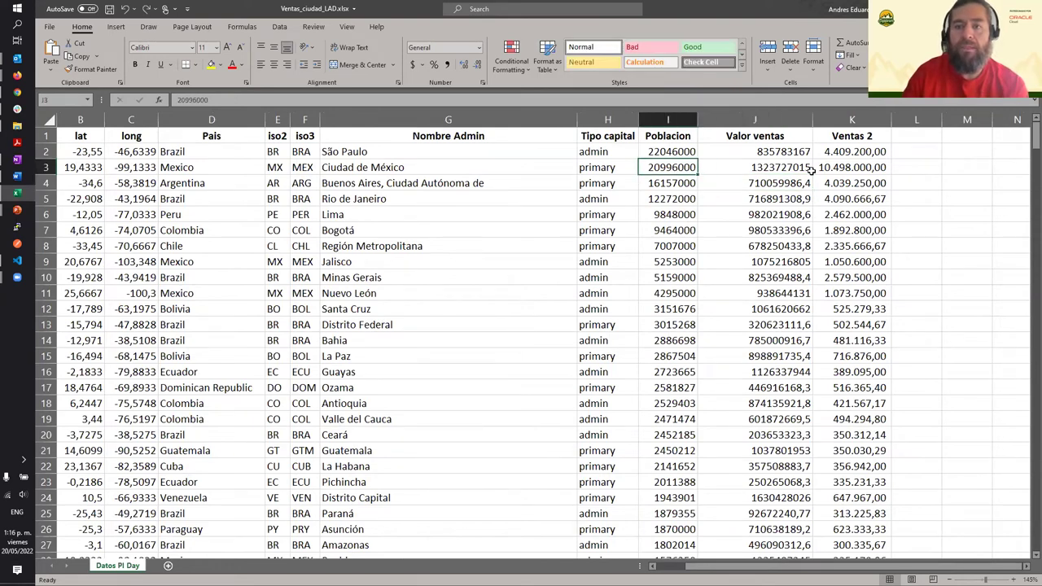
pyautogui.click(772, 179)
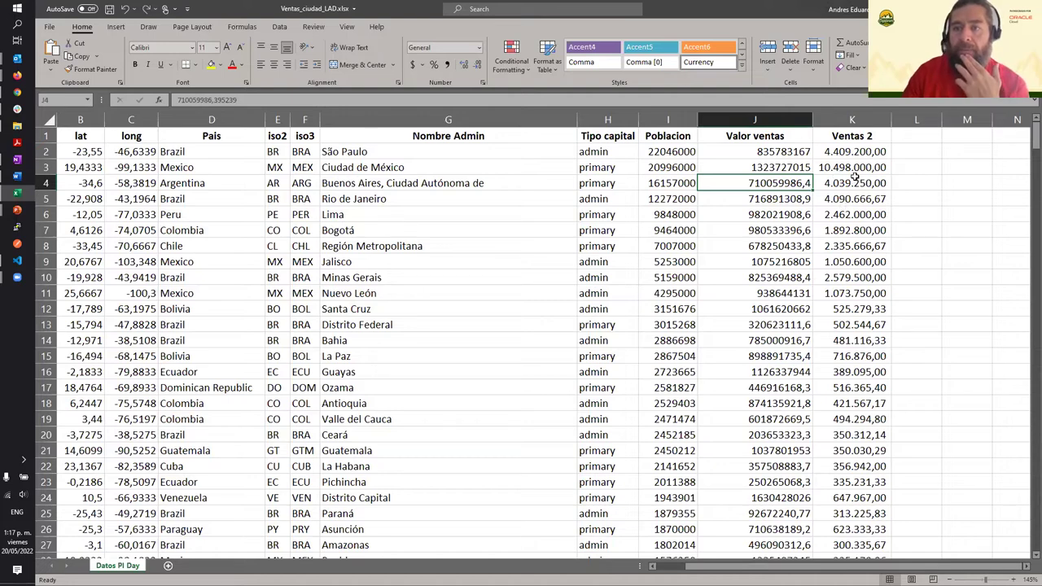
pyautogui.moveTo(832, 568)
pyautogui.mouseDown()
pyautogui.moveTo(817, 569)
pyautogui.moveTo(831, 569)
pyautogui.mouseUp()
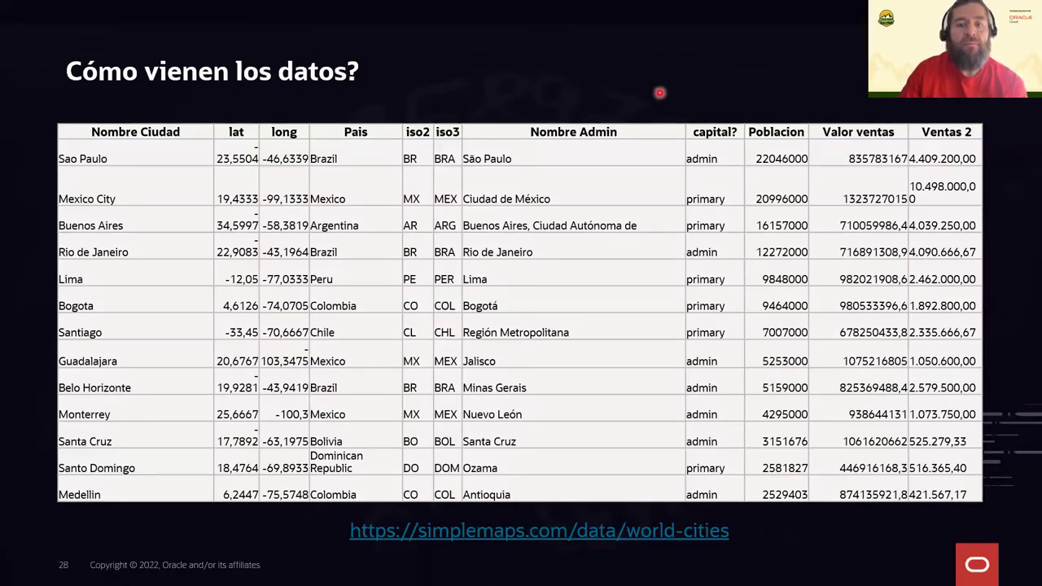
pyautogui.press('Right')
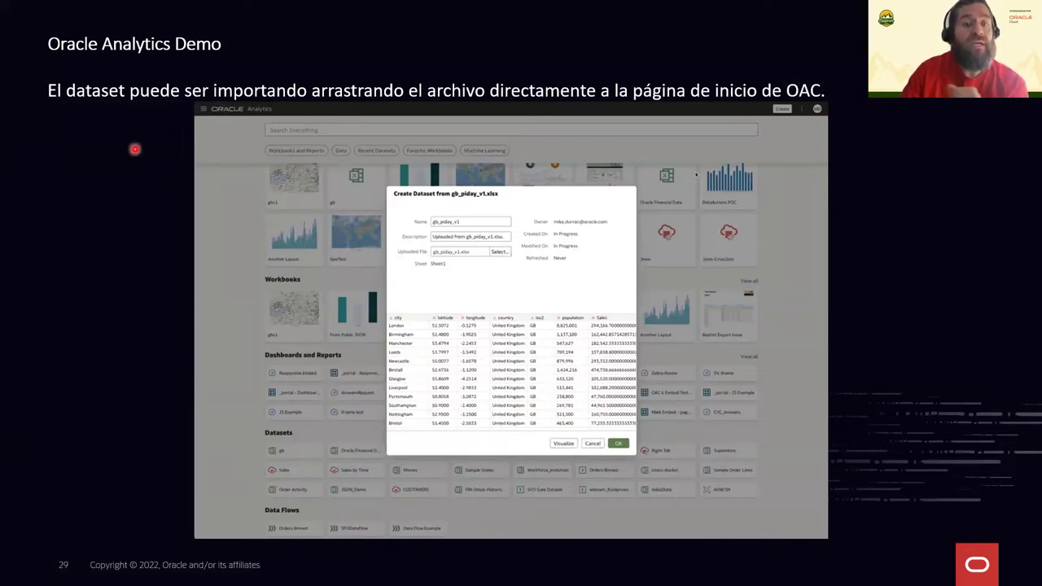
# Step: Switch to the browser window and close the Zoom page so that the Oracle Analytics home page shows
pyautogui.hotkey('alt', 'Tab')
pyautogui.hotkey('alt', 'Tab')
pyautogui.hotkey('alt', 'Tab')
pyautogui.hotkey('alt', 'Tab')
pyautogui.hotkey('alt', 'Tab')
pyautogui.hotkey('alt', 'Tab')
pyautogui.hotkey('alt', 'Tab')
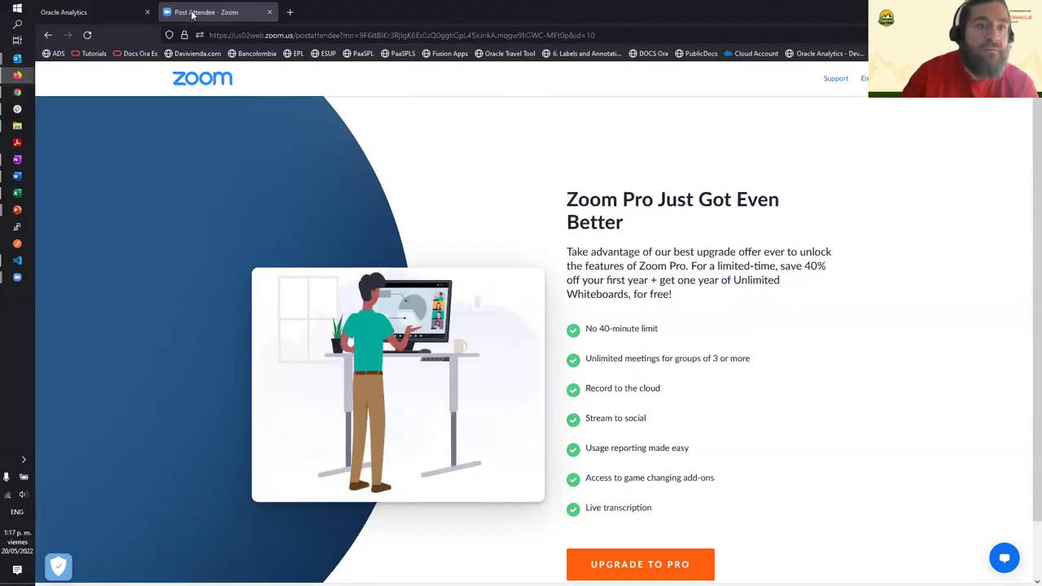
pyautogui.click(192, 14)
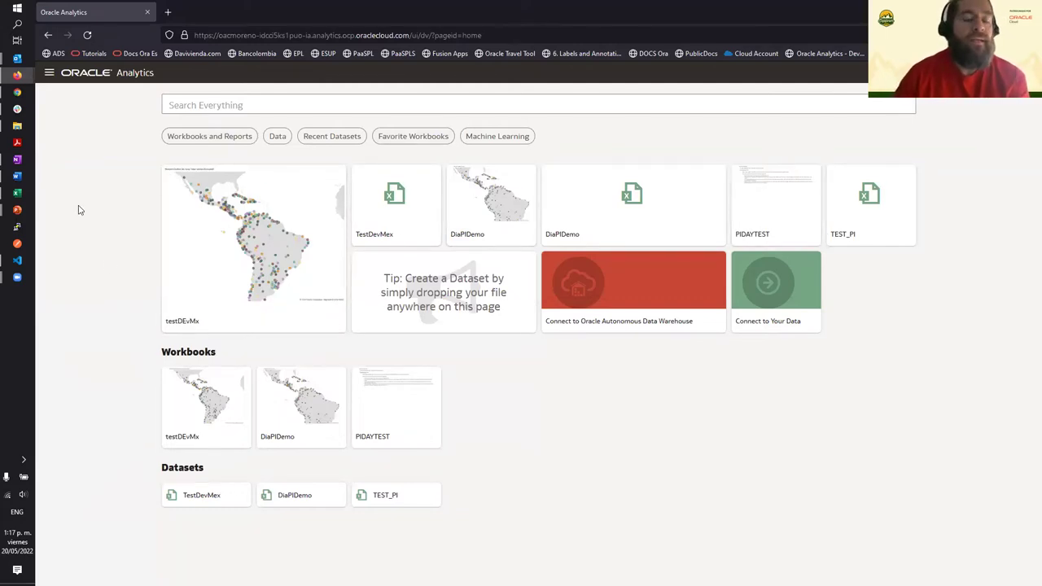
# Step: Upload Ventas_ciudad_LAD.xlsx from the Dev Day Mexico Mayo20 22 folder to the Oracle Analytics home page
pyautogui.click(18, 127)
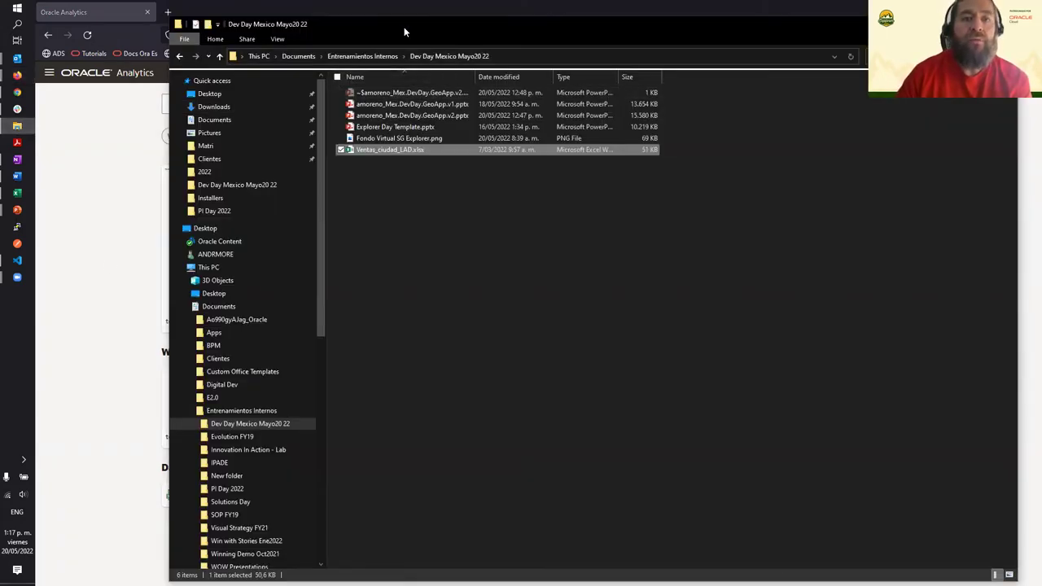
pyautogui.moveTo(405, 24); pyautogui.dragTo(834, 74)
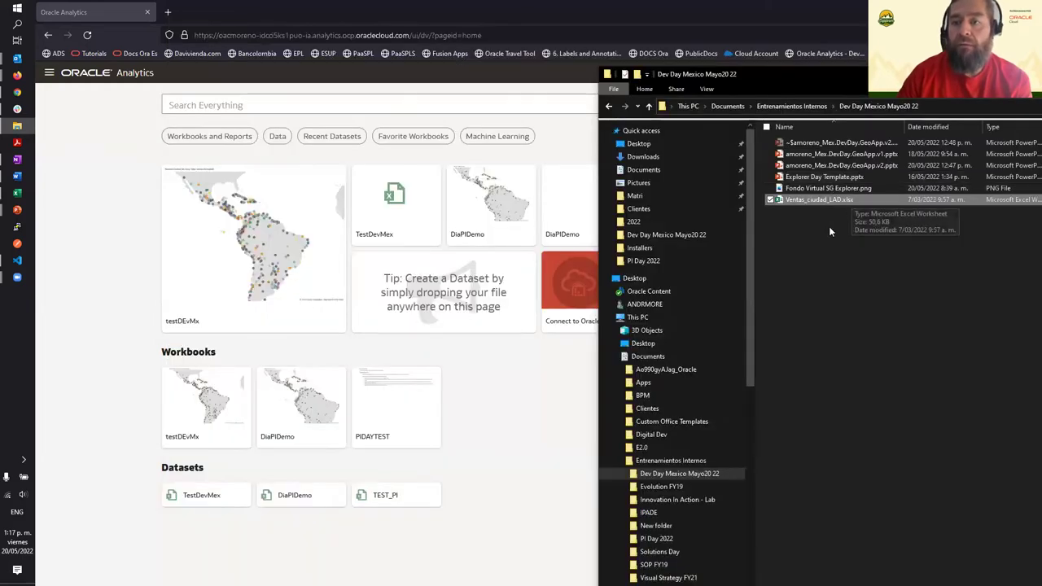
pyautogui.moveTo(853, 200); pyautogui.dragTo(439, 360)
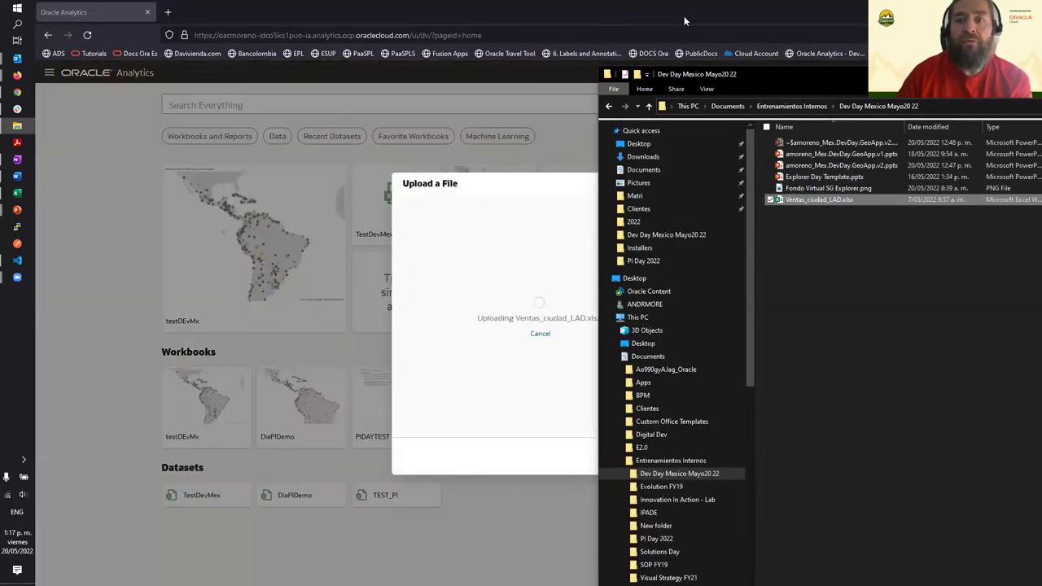
# Step: Name the uploaded dataset ExplorerDay and create it
pyautogui.click(683, 16)
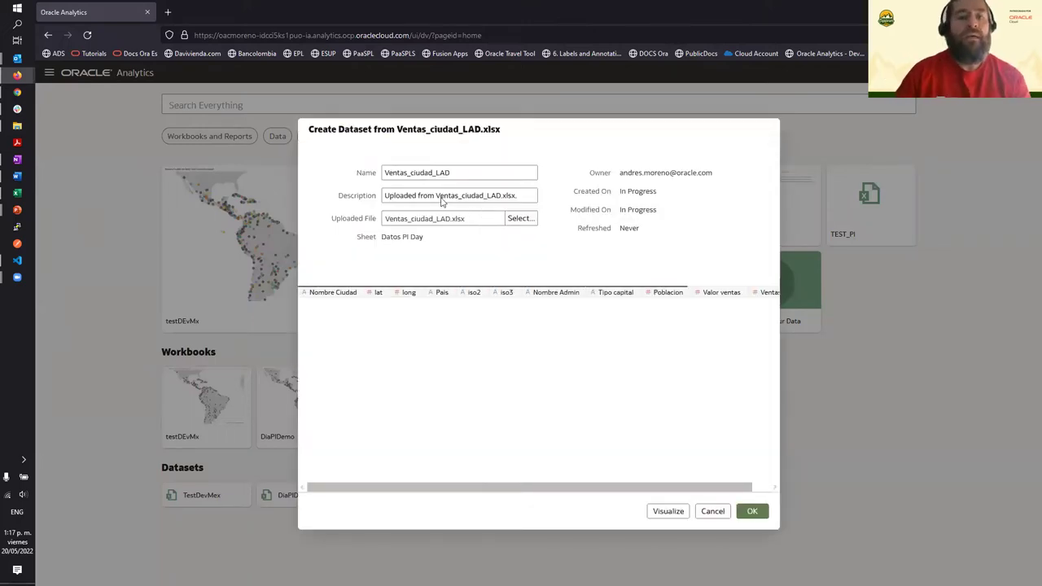
pyautogui.write('ExplorerDay')
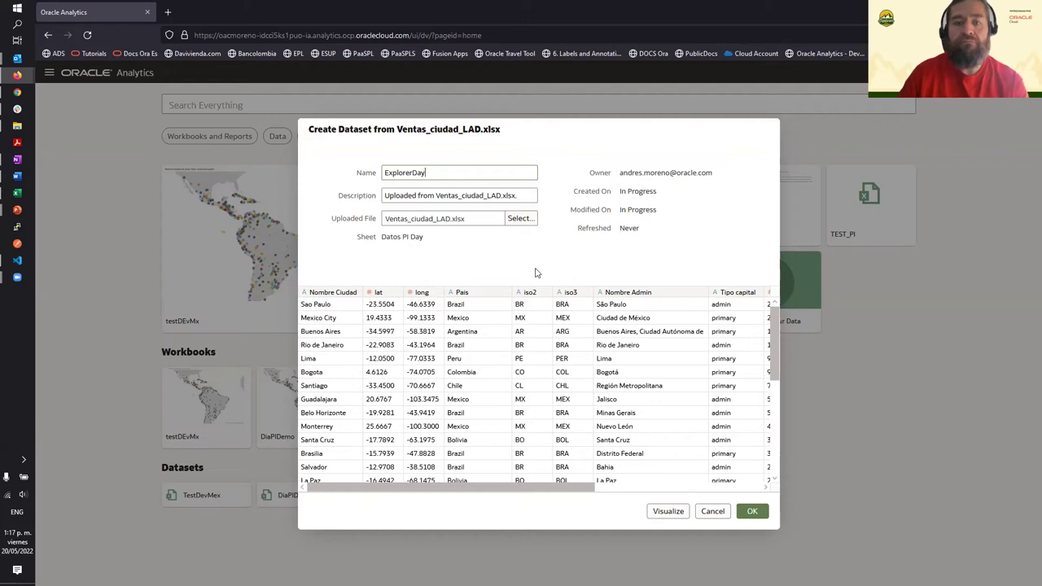
pyautogui.click(750, 513)
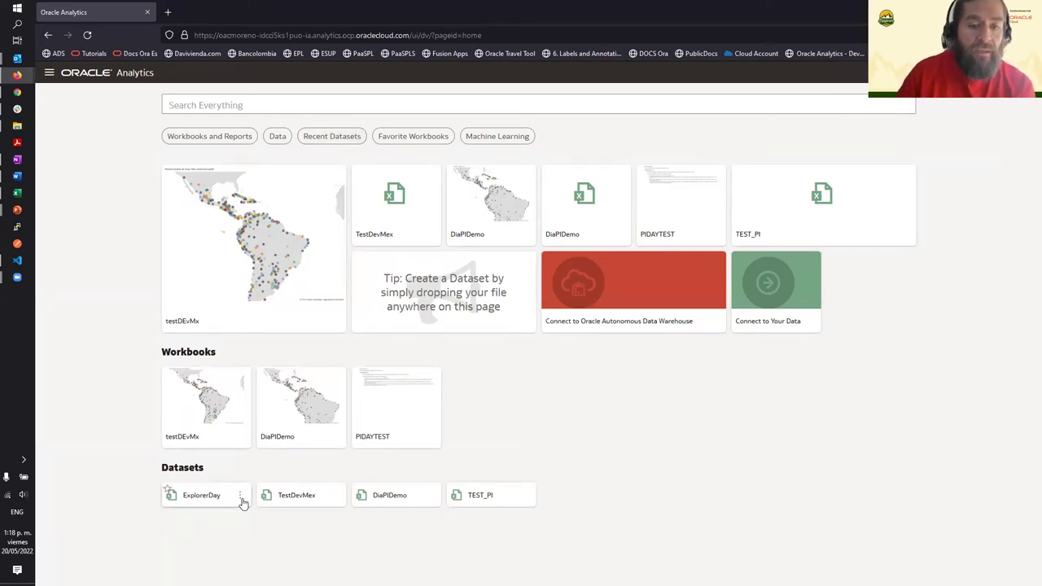
# Step: Open the ExplorerDay dataset for editing and look through its city rows and sales columns
pyautogui.click(242, 502)
pyautogui.click(277, 376)
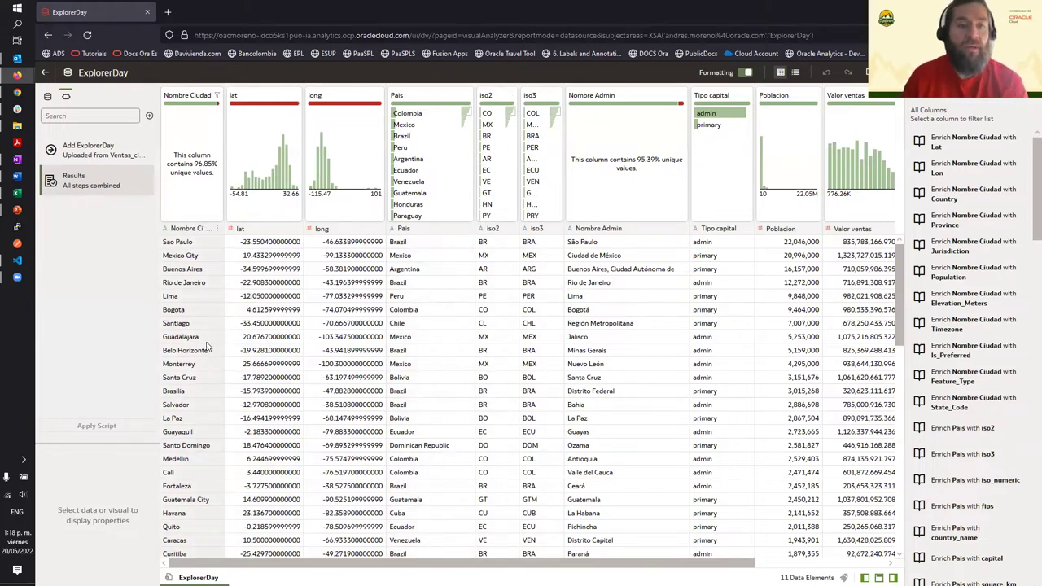
pyautogui.scroll(-5, 206, 339)
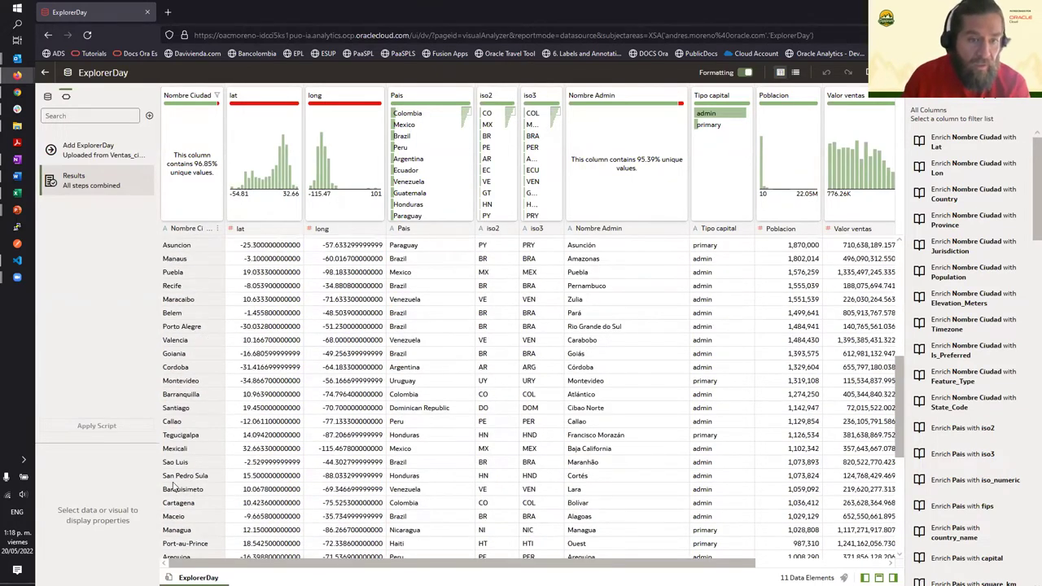
pyautogui.scroll(1, 191, 470)
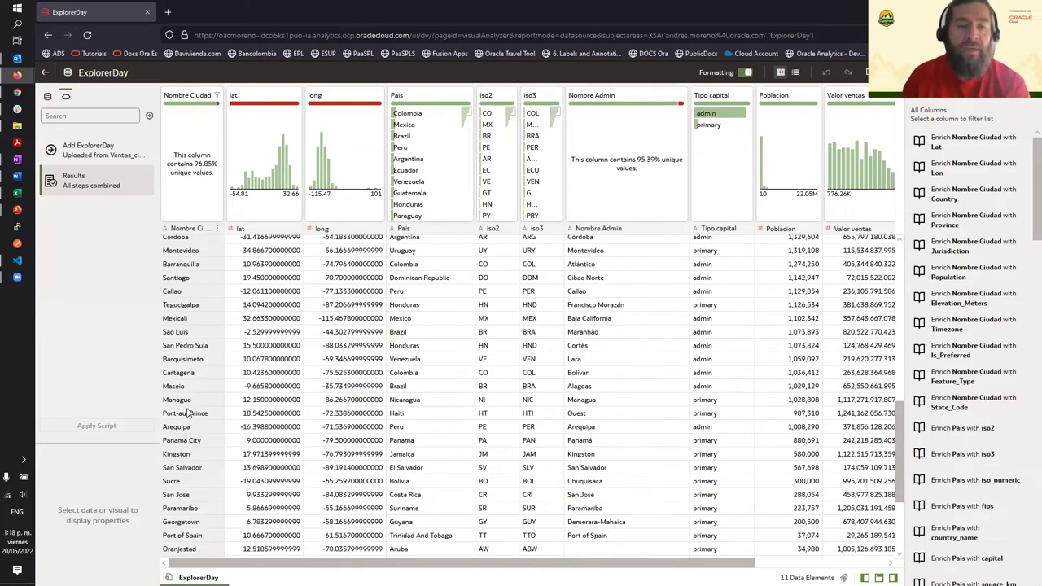
pyautogui.scroll(1, 189, 419)
pyautogui.scroll(3, 191, 406)
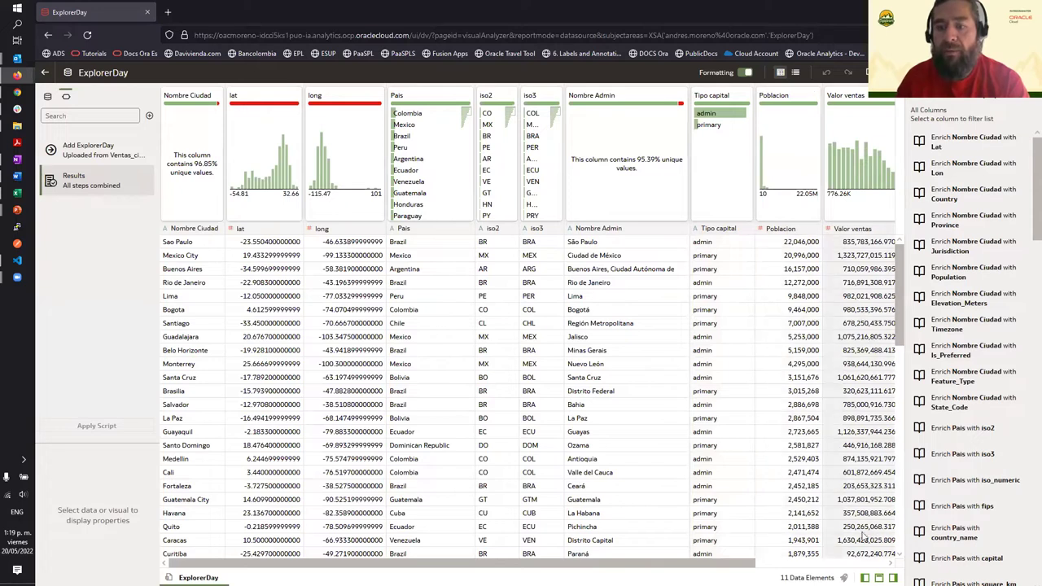
pyautogui.hscroll(5, 225, 554)
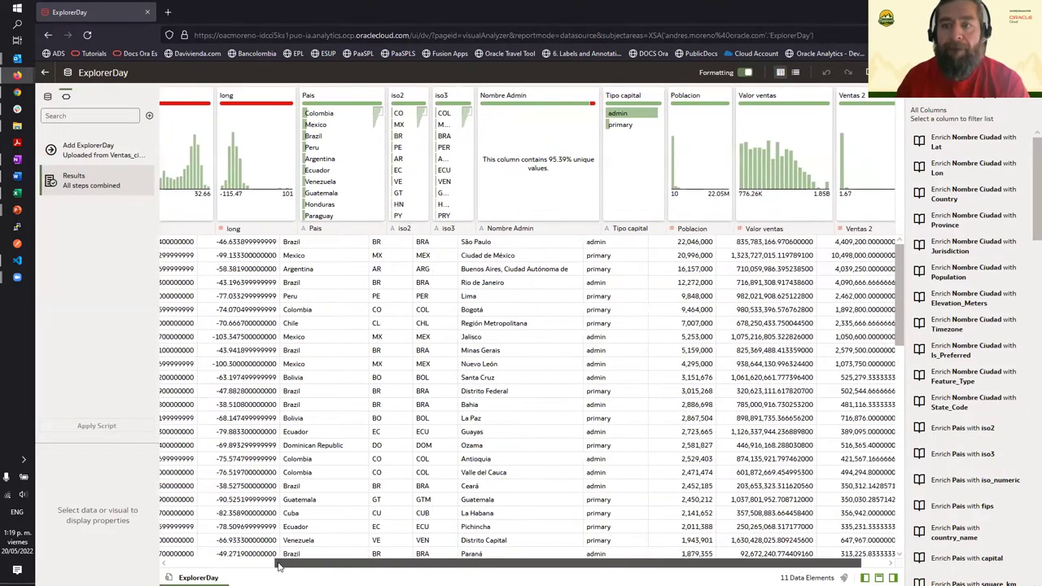
pyautogui.hscroll(-5, 224, 553)
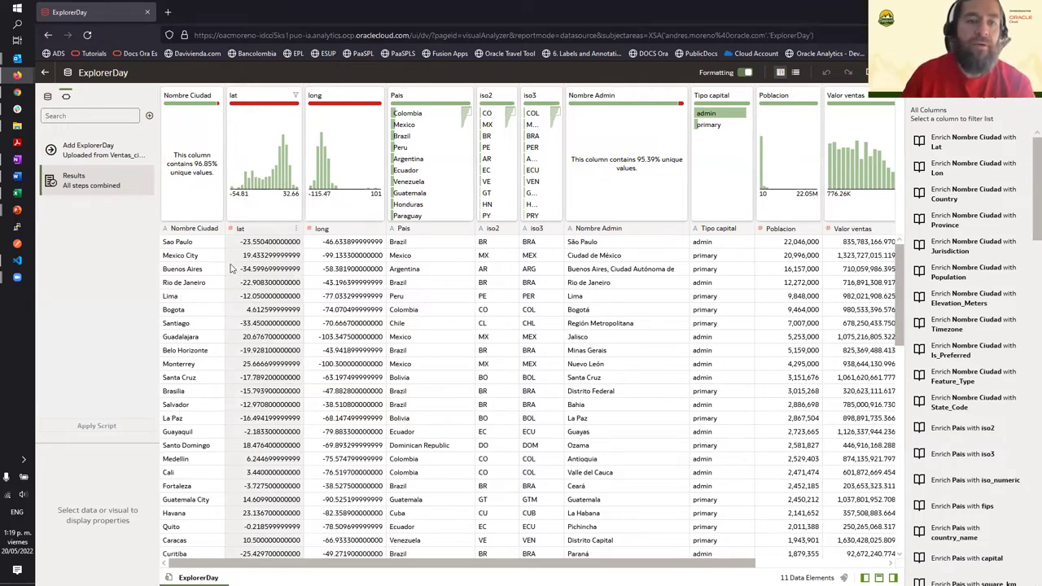
# Step: Set the lat column to be treated as an attribute instead of a measure
pyautogui.click(255, 232)
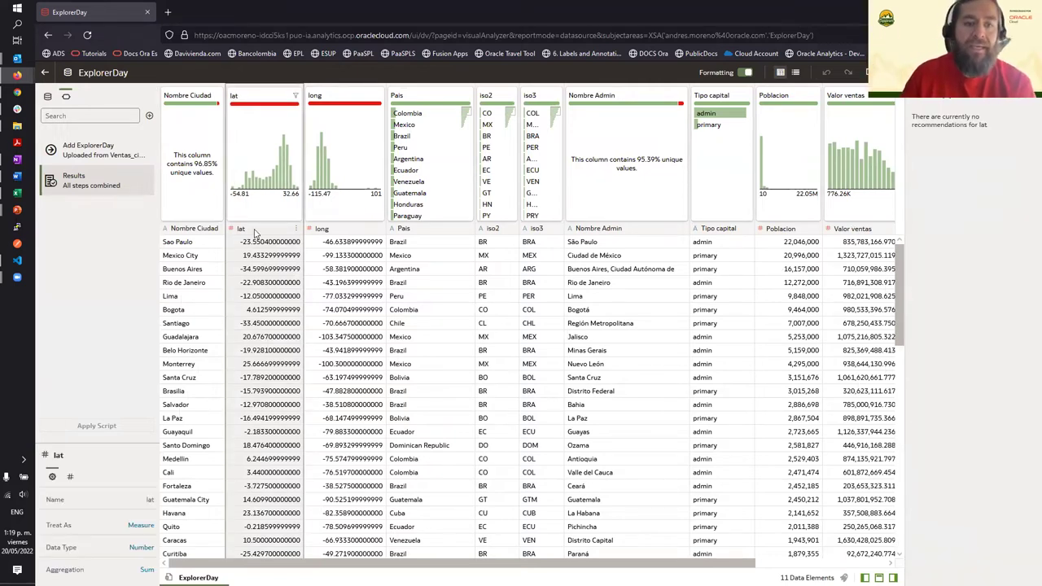
pyautogui.click(136, 527)
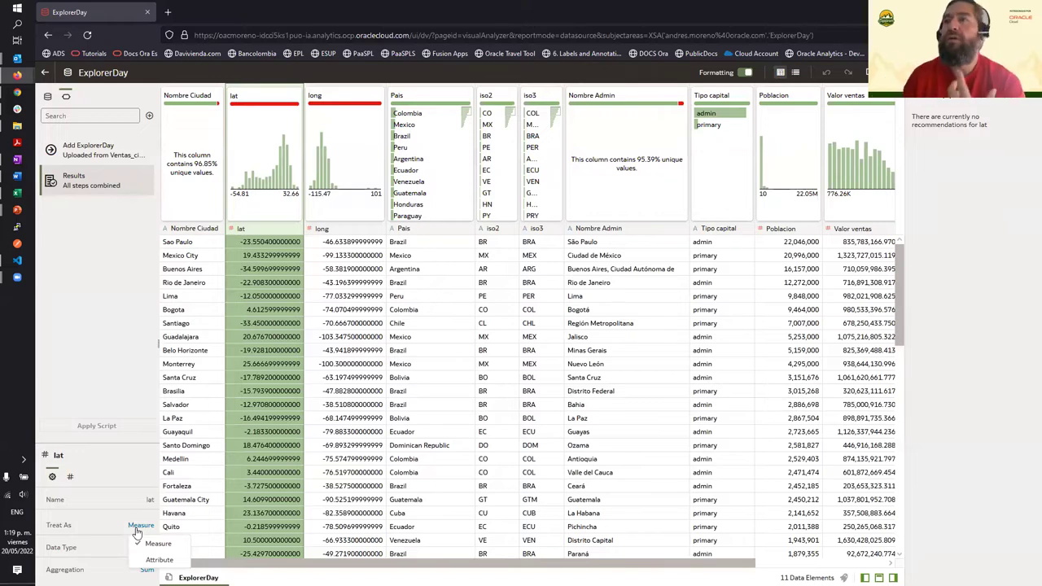
pyautogui.click(158, 559)
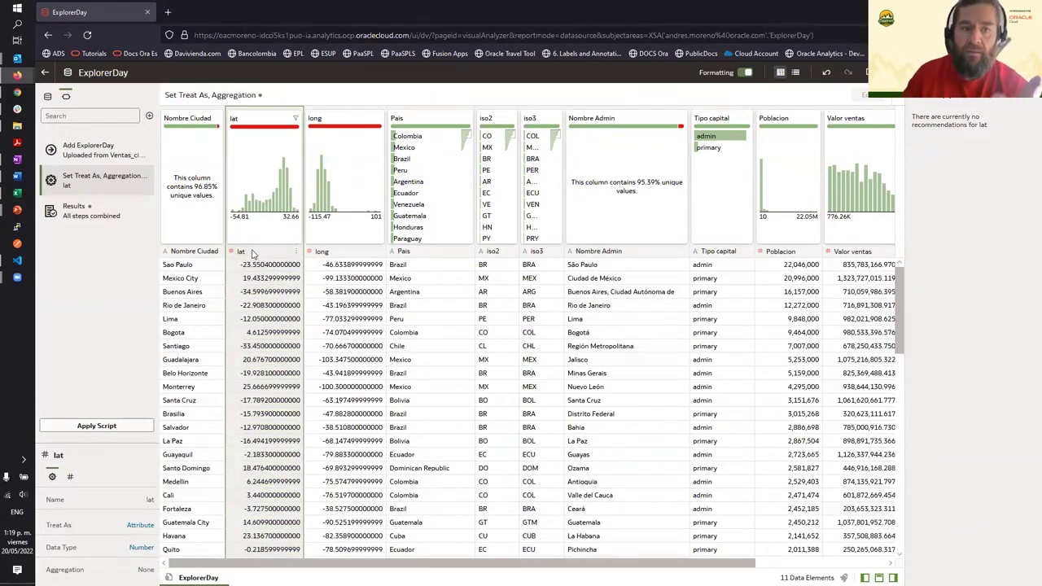
# Step: Set the long column to be treated as an attribute and apply the preparation script to the dataset
pyautogui.click(323, 254)
pyautogui.click(377, 253)
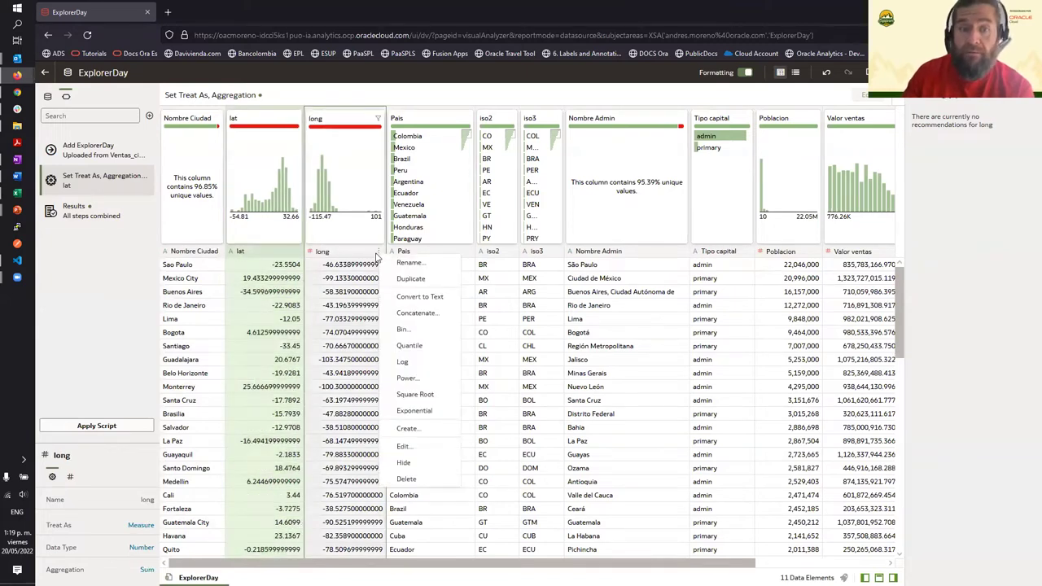
pyautogui.click(339, 253)
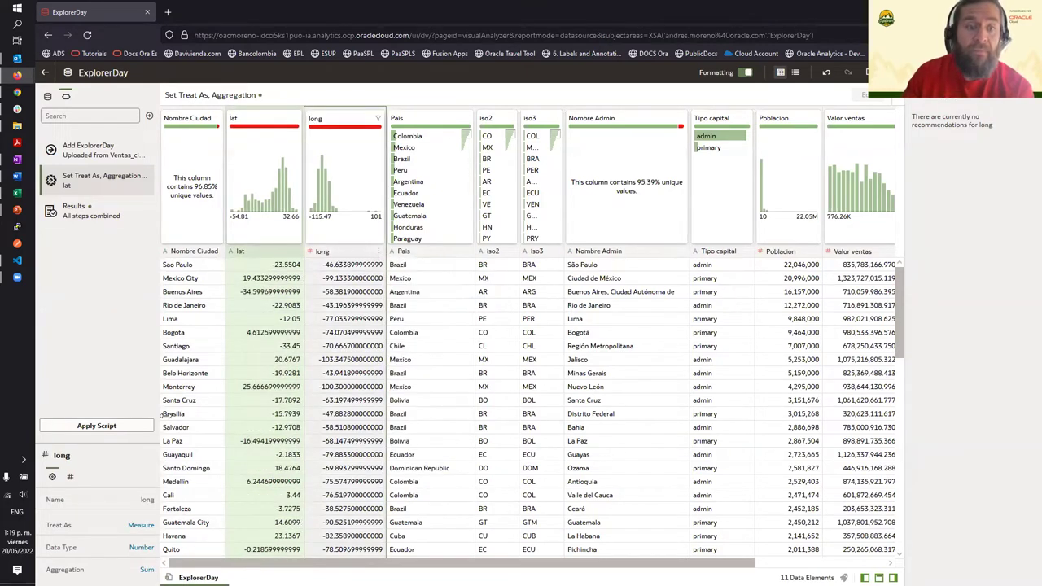
pyautogui.click(133, 527)
pyautogui.click(147, 559)
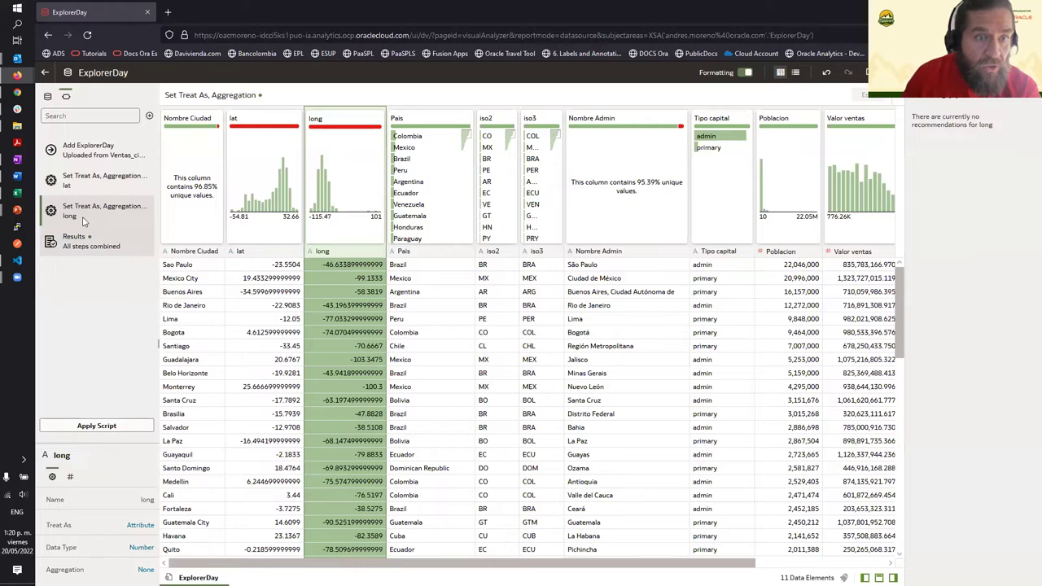
pyautogui.click(96, 426)
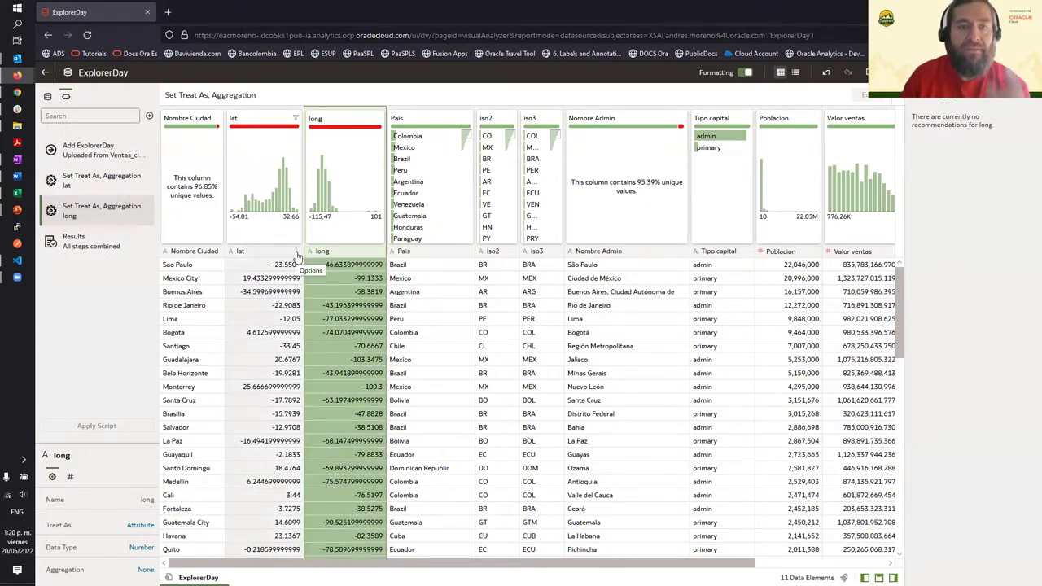
# Step: Check the location matches of the lat column and accept it as Latitude on the Latitude, Longitude map layer
pyautogui.click(296, 256)
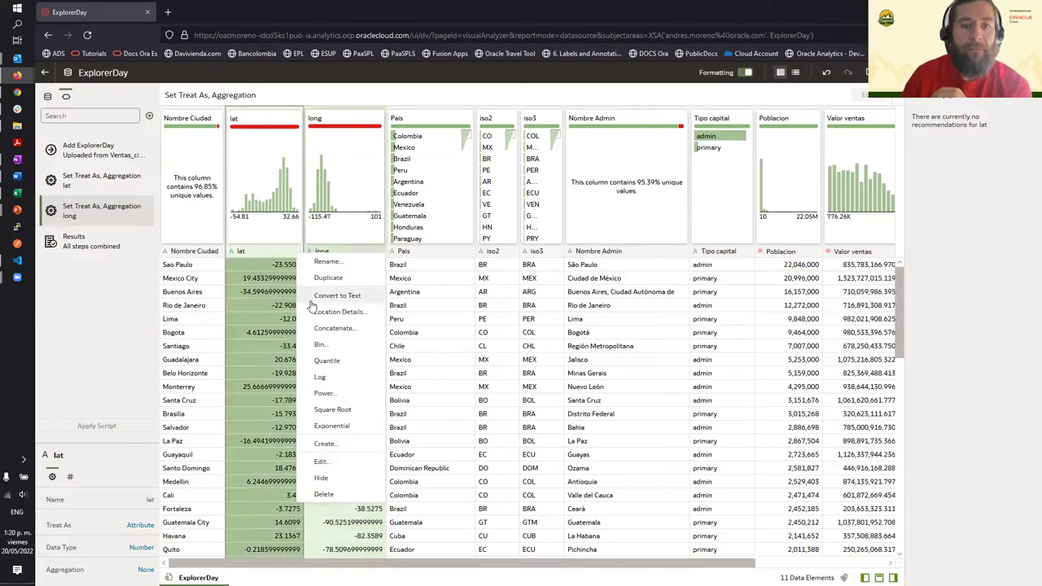
pyautogui.click(342, 316)
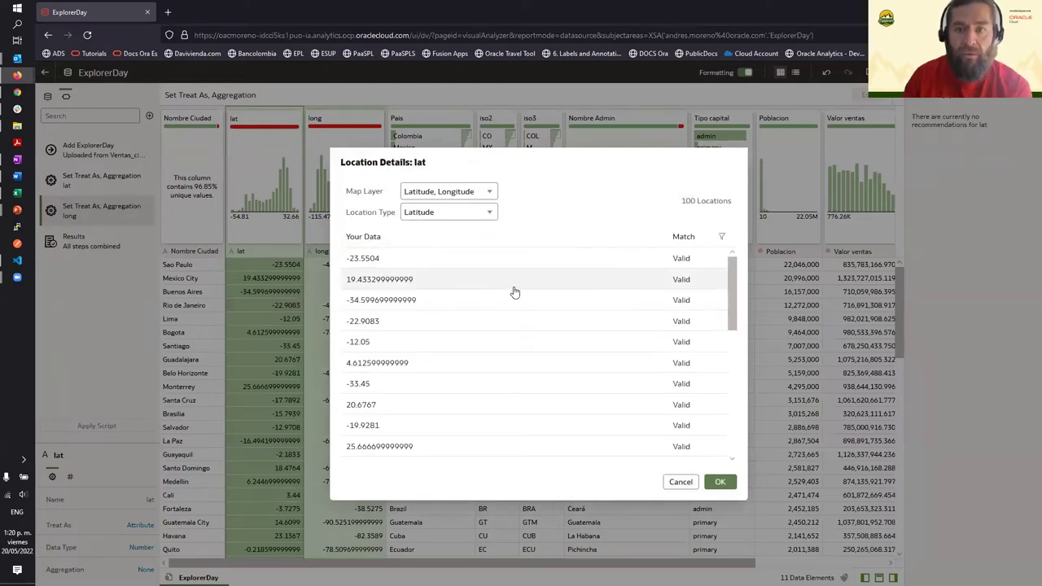
pyautogui.scroll(-6, 625, 271)
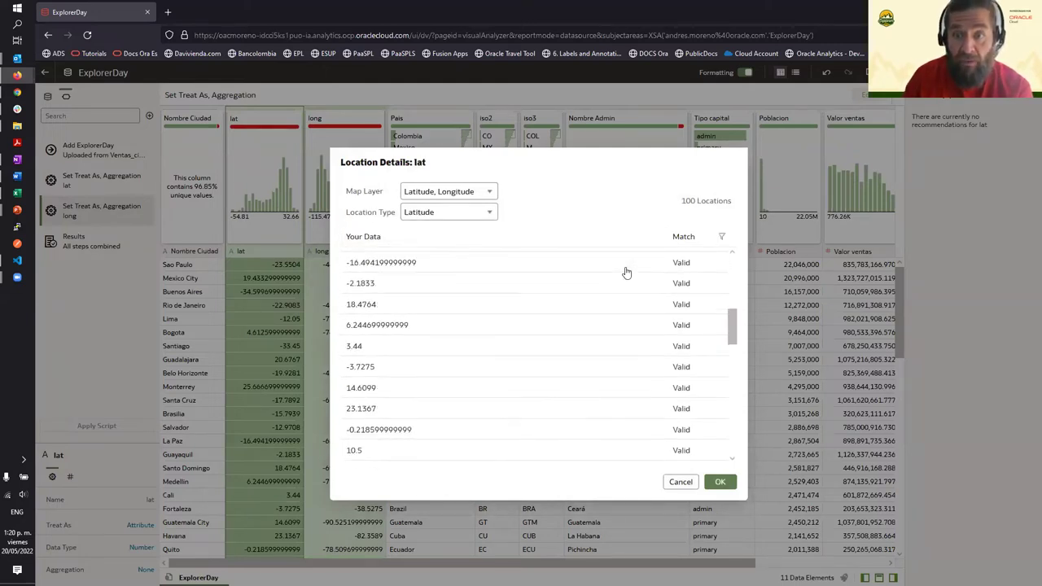
pyautogui.scroll(-5, 533, 290)
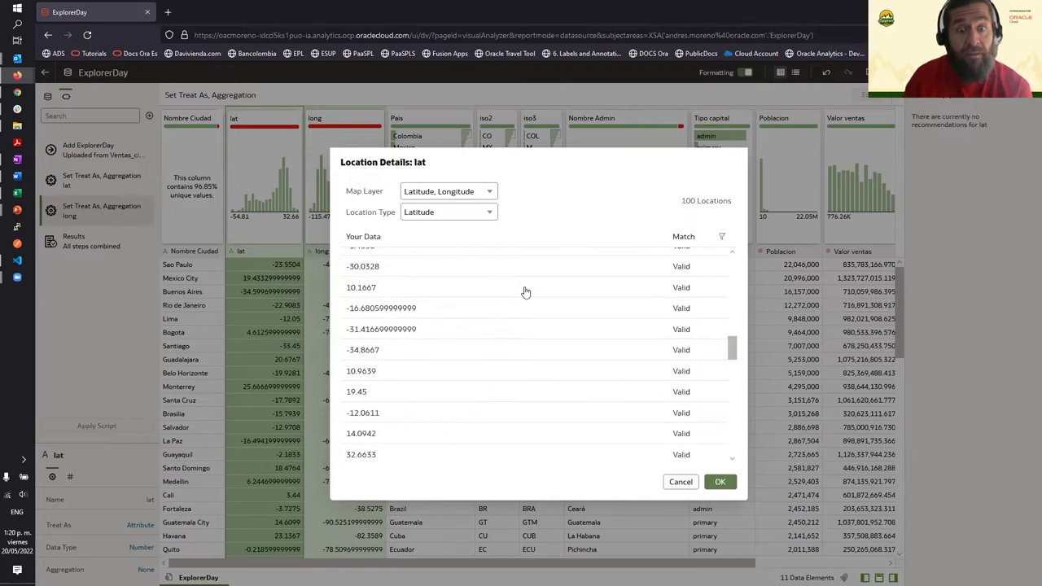
pyautogui.scroll(-3, 553, 317)
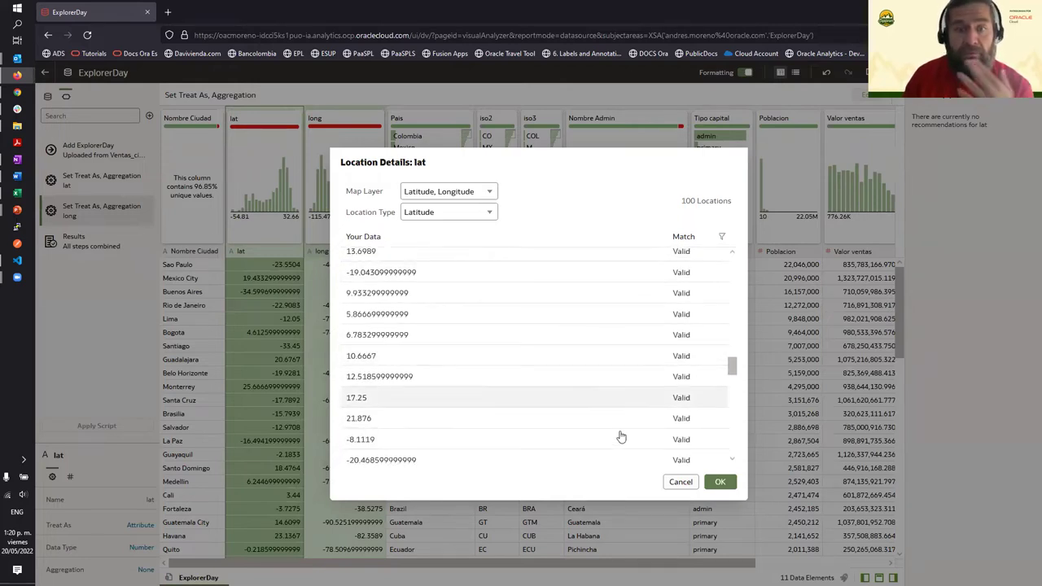
pyautogui.click(719, 482)
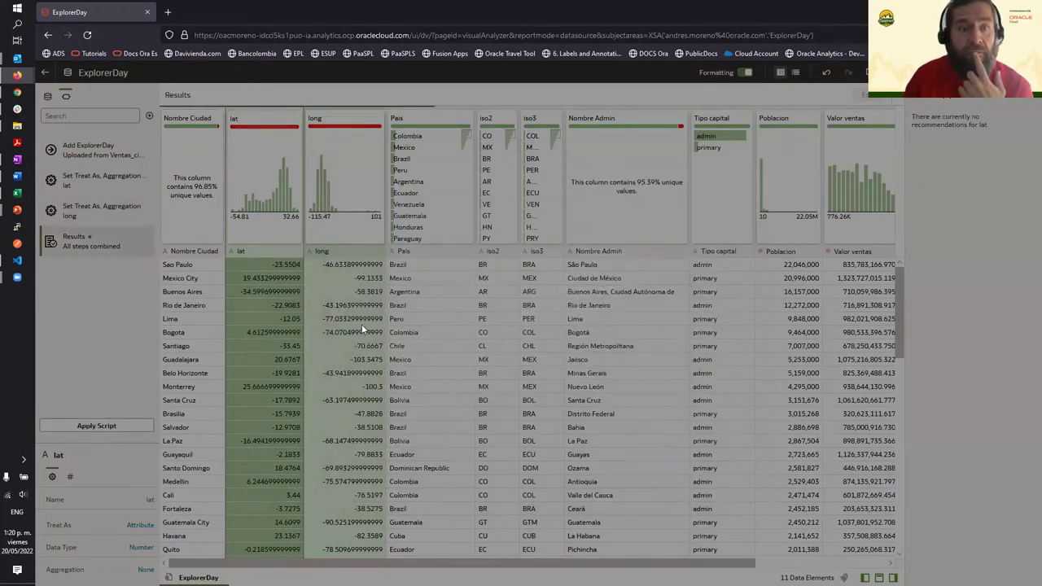
# Step: Check the location matches of the long column and accept it as Longitude on the Latitude, Longitude map layer
pyautogui.click(379, 254)
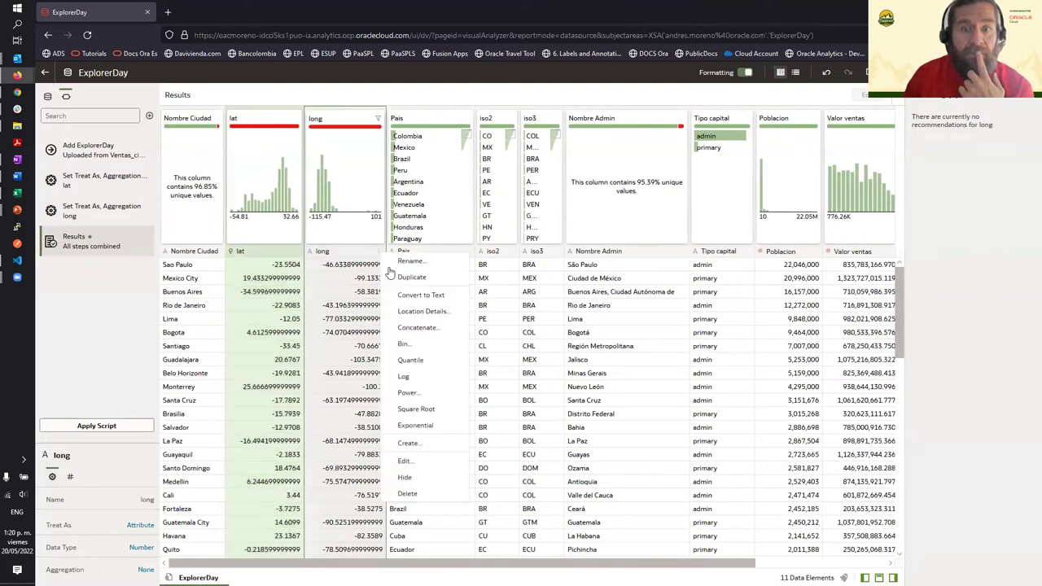
pyautogui.click(425, 313)
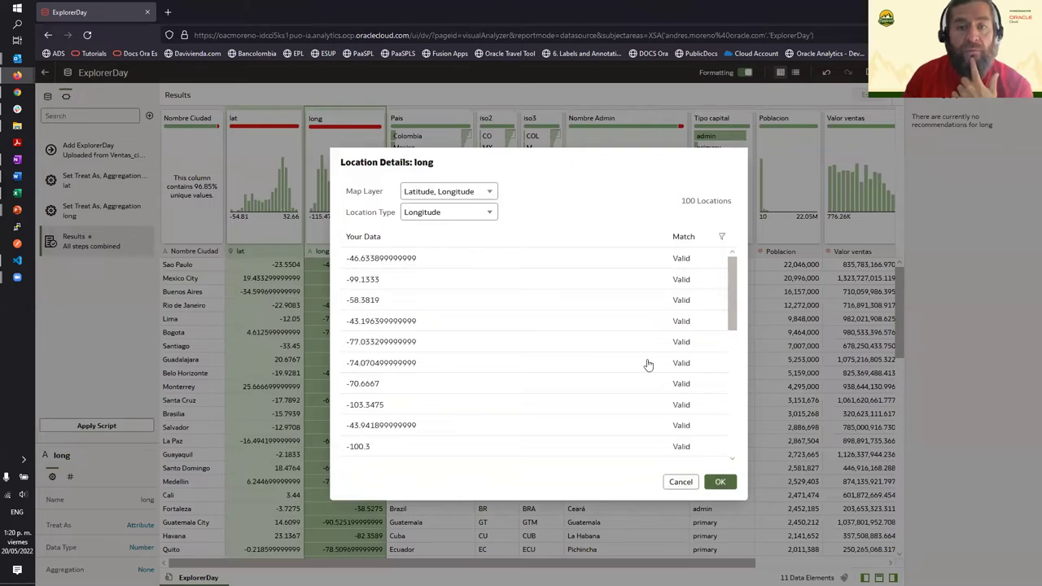
pyautogui.scroll(-5, 644, 361)
pyautogui.scroll(-3, 645, 361)
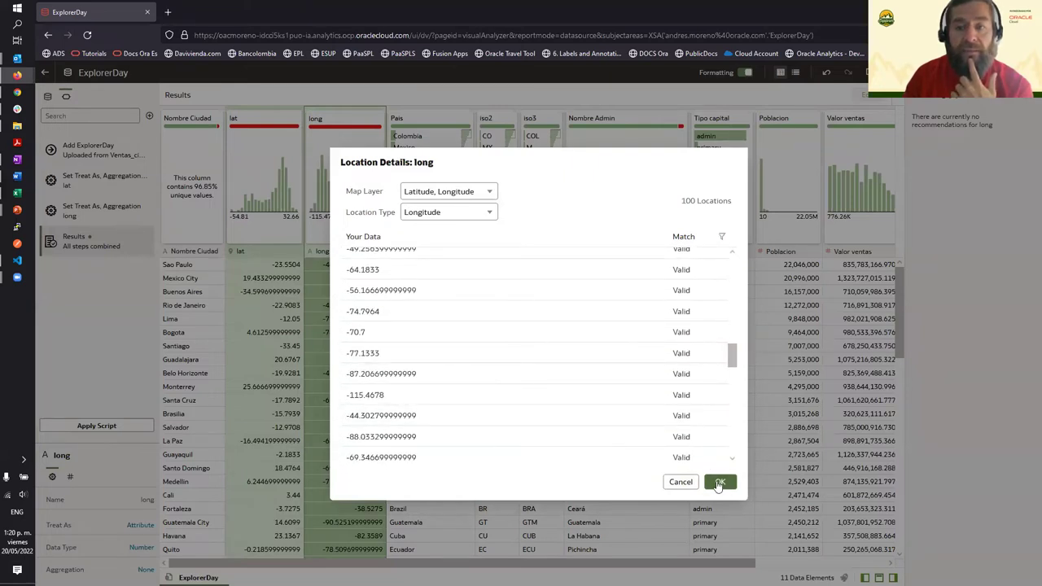
pyautogui.click(720, 481)
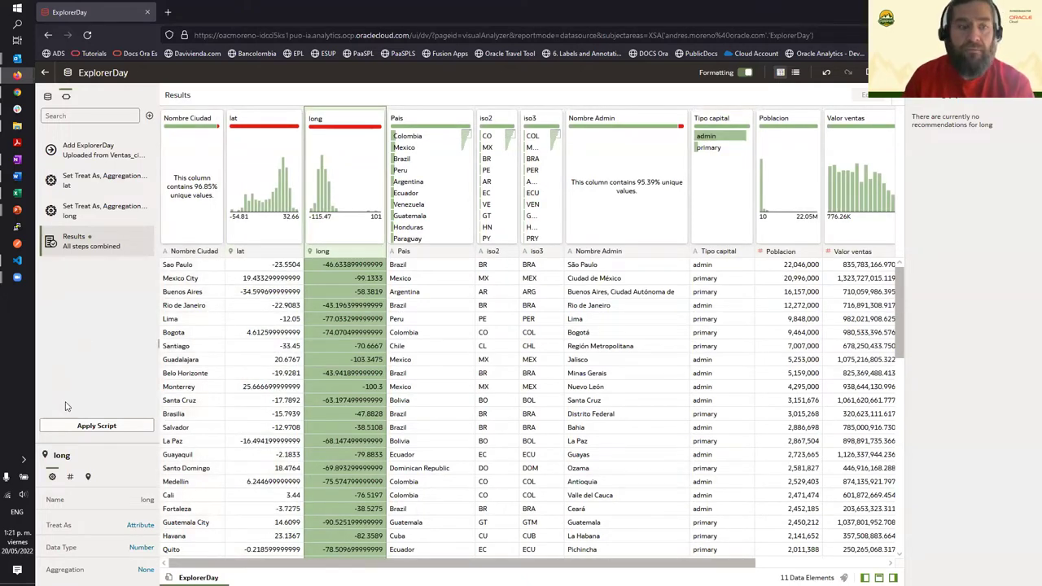
# Step: Apply the preparation script with the latitude and longitude location settings to the ExplorerDay dataset
pyautogui.click(96, 431)
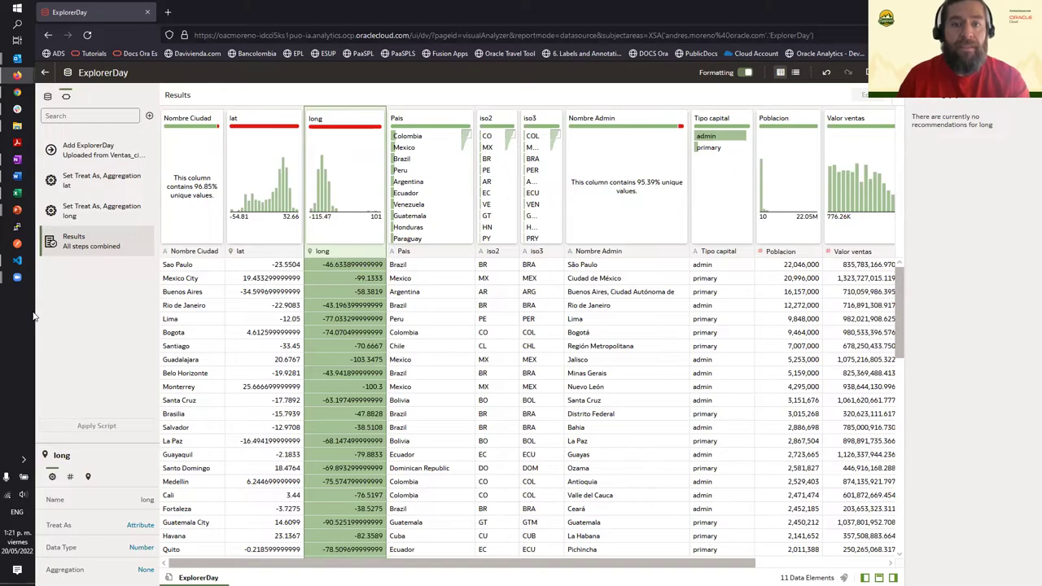
# Step: Switch to the slide presentation and review the slides on coordinate attributes, location details and creating a workbook
pyautogui.hotkey('alt', 'Tab')
pyautogui.hotkey('alt', 'Tab')
pyautogui.hotkey('alt', 'Tab')
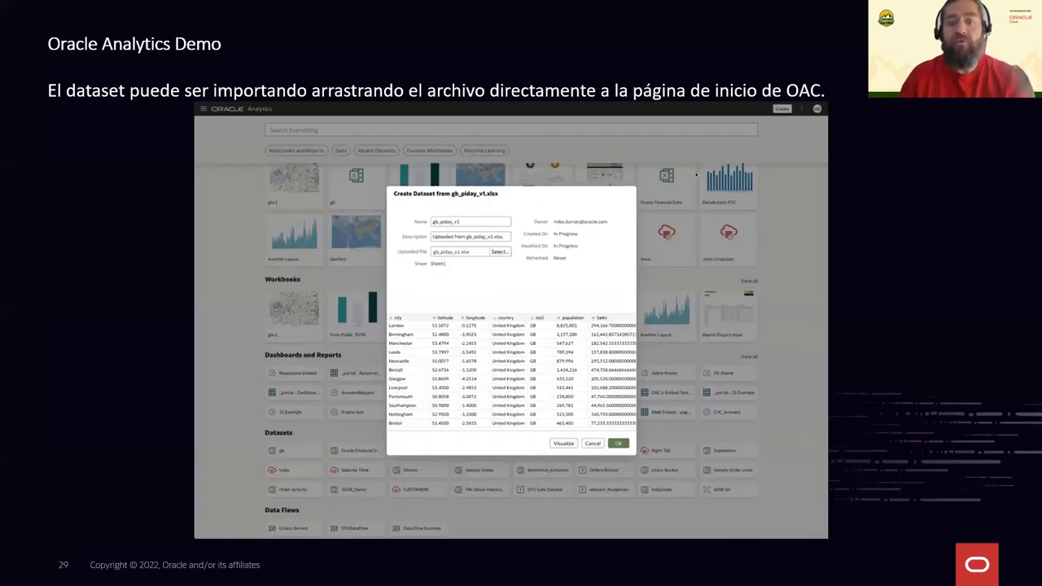
pyautogui.press('Right')
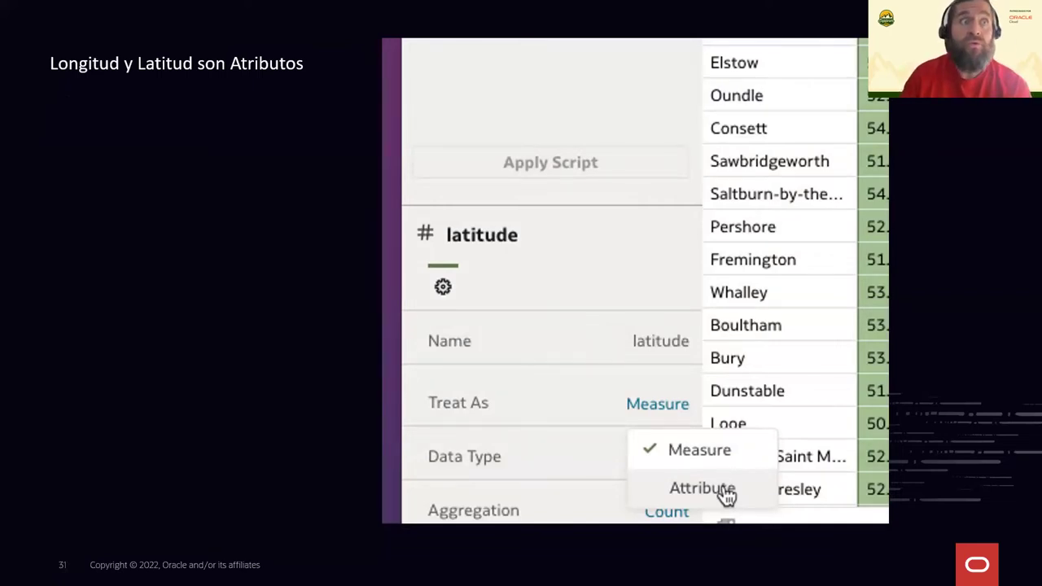
pyautogui.press('Right')
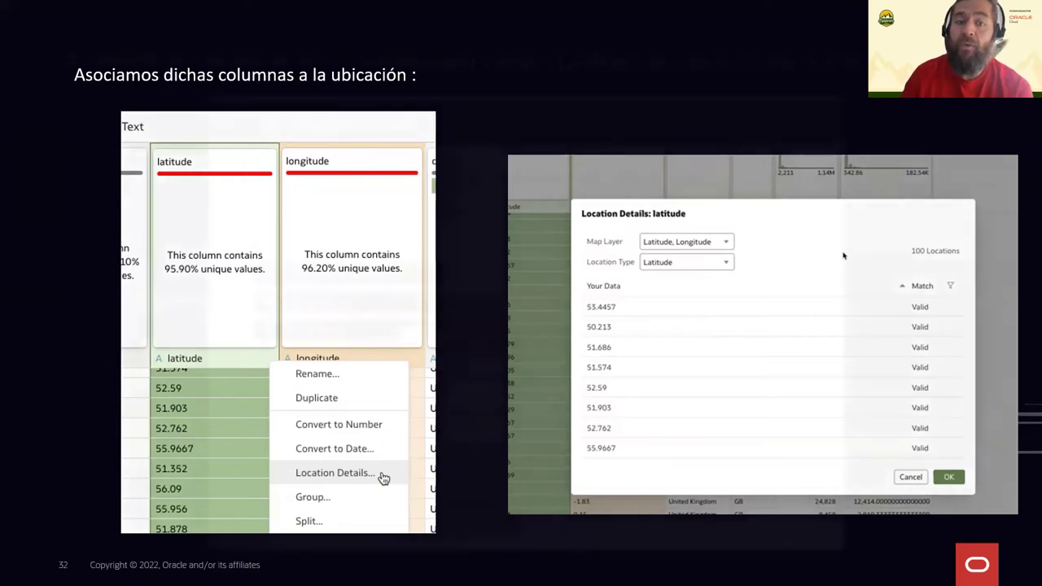
pyautogui.press('Right')
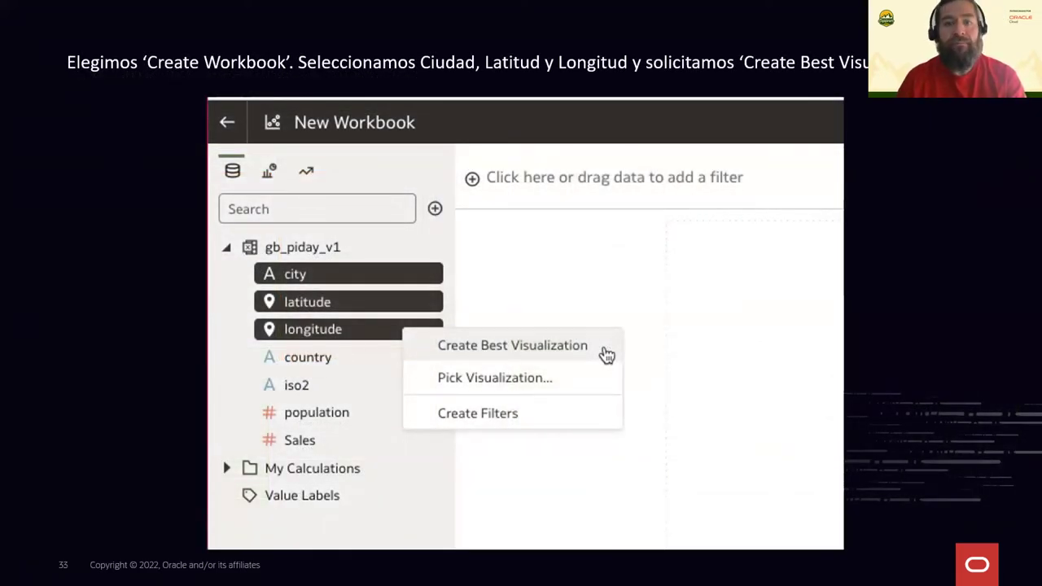
# Step: Switch back to Oracle Analytics and create the best visualization from Nombre Ciudad, lat and long in a new ExplorerDay workbook
pyautogui.hotkey('alt', 'Tab')
pyautogui.hotkey('alt', 'Tab')
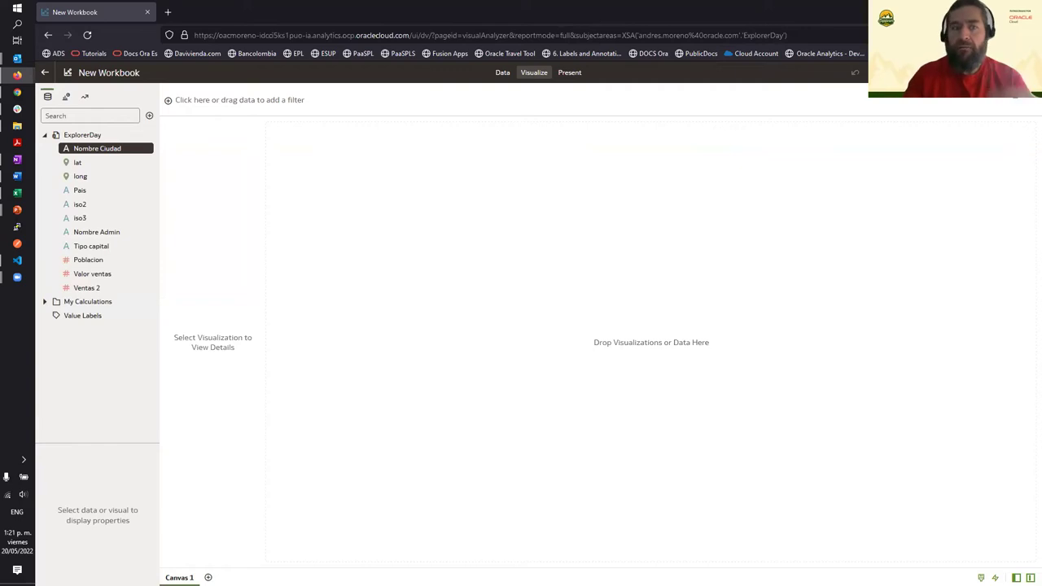
pyautogui.keyDown('shift'); pyautogui.click(106, 179); pyautogui.keyUp('shift')
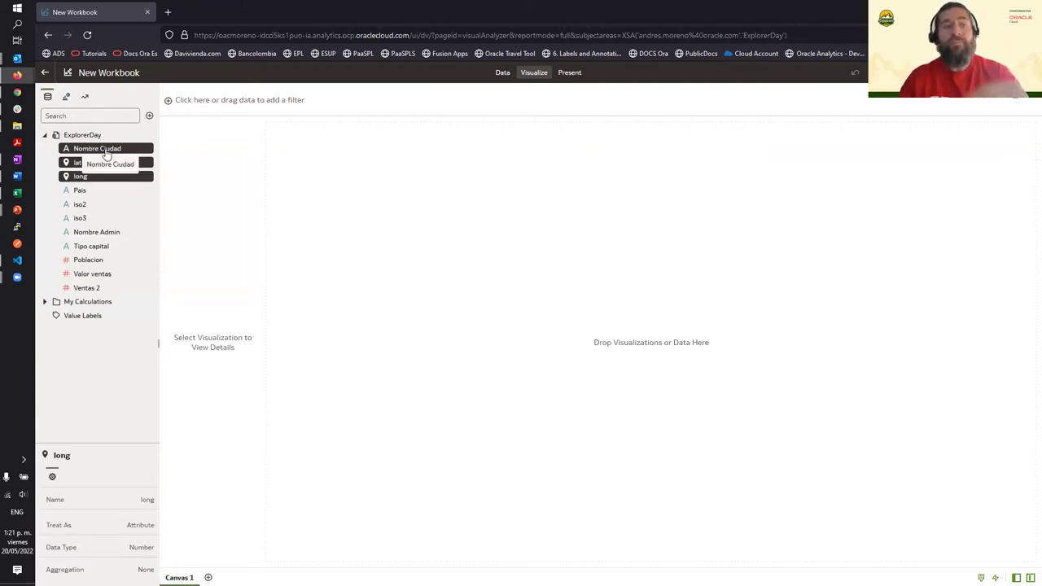
pyautogui.rightClick(118, 153)
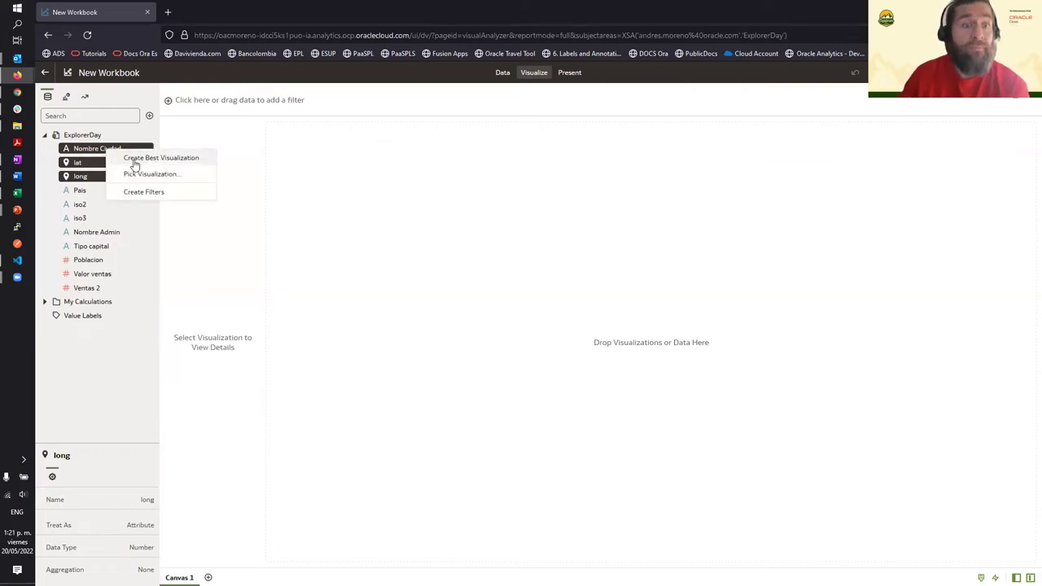
pyautogui.click(136, 159)
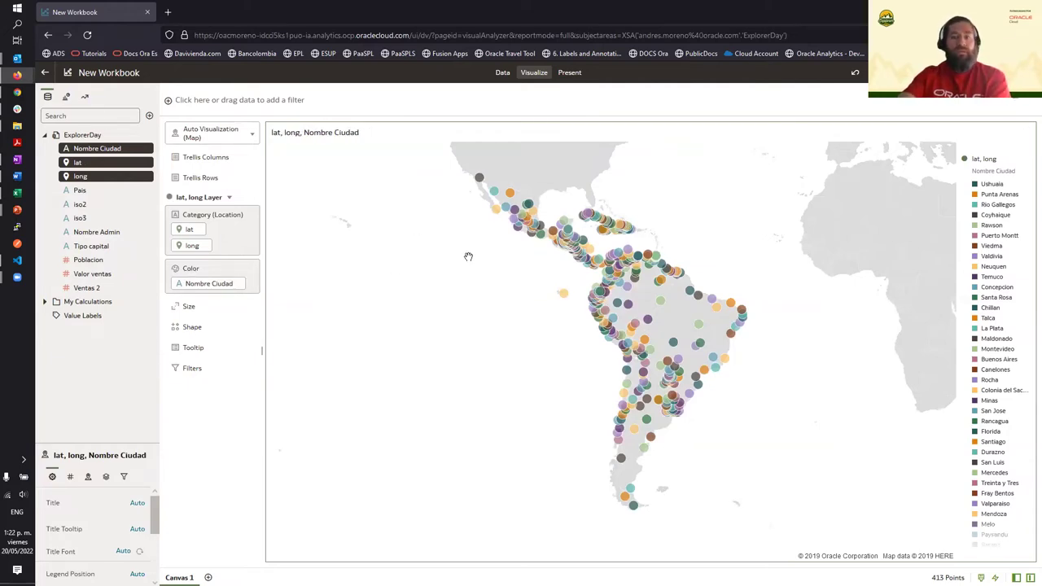
# Step: Add Valor ventas and Nombre Ciudad to the map's Category (Location) and check a city point's details
pyautogui.scroll(3, 580, 289)
pyautogui.scroll(3, 600, 279)
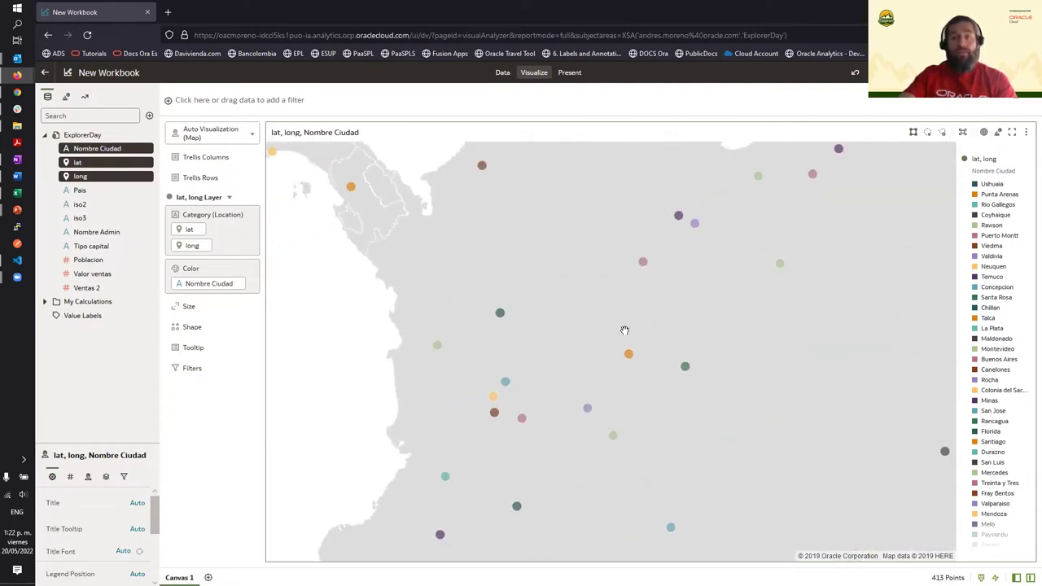
pyautogui.moveTo(588, 411)
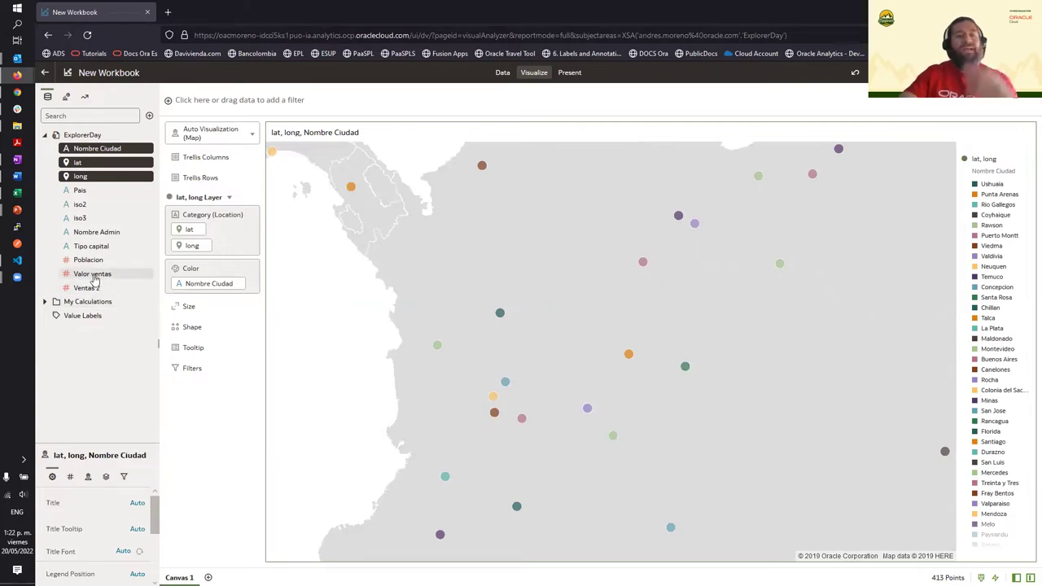
pyautogui.moveTo(93, 279); pyautogui.dragTo(216, 259)
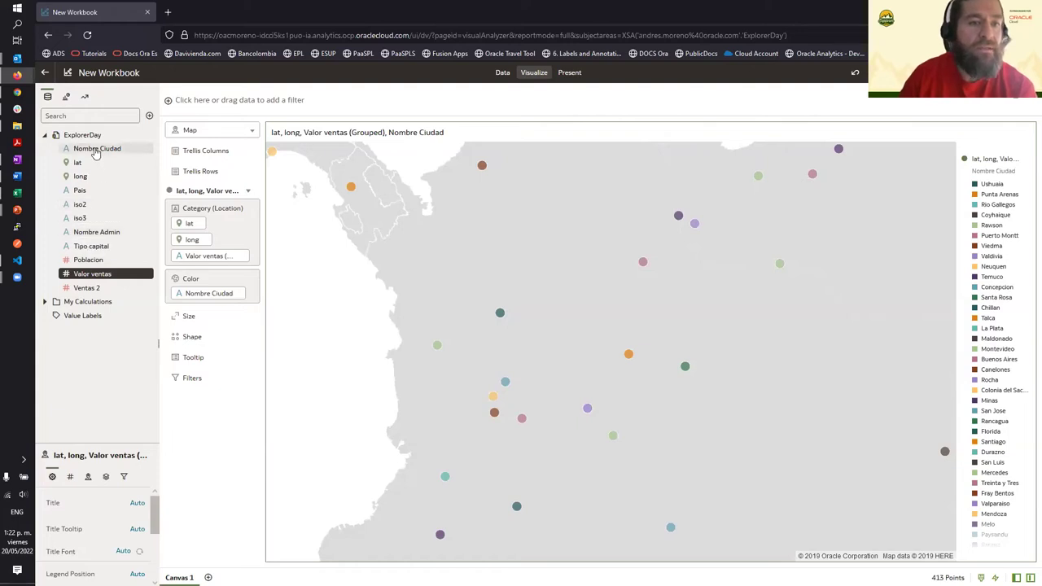
pyautogui.moveTo(96, 150); pyautogui.dragTo(181, 213)
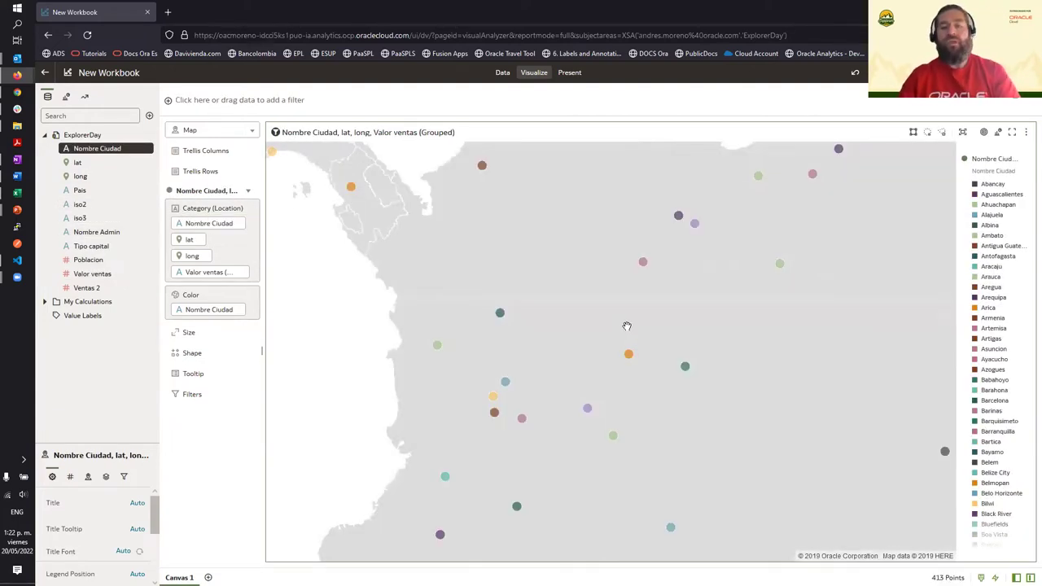
pyautogui.moveTo(631, 360)
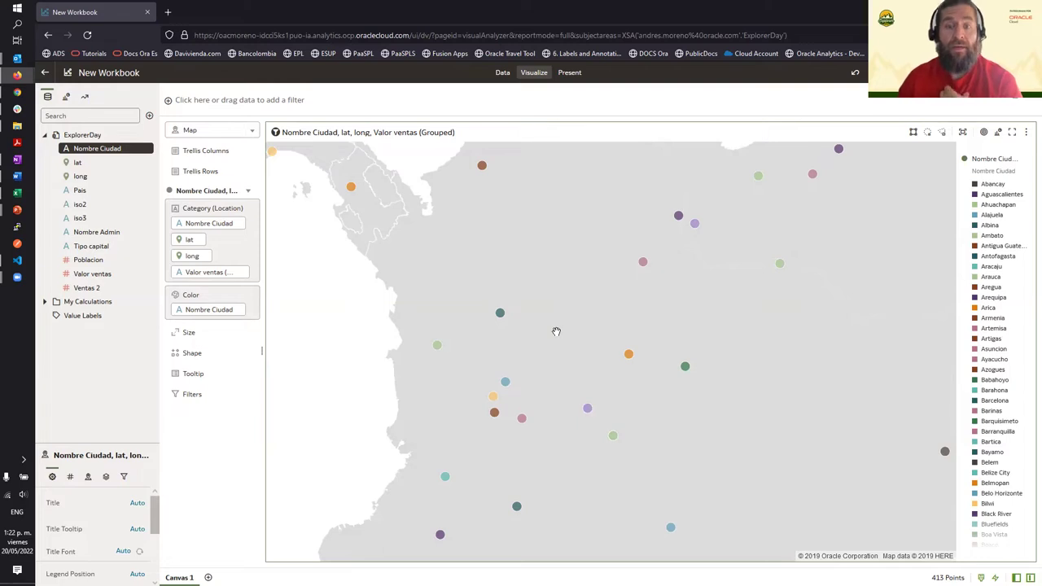
# Step: Set the map's legend position to None
pyautogui.scroll(-5, 556, 330)
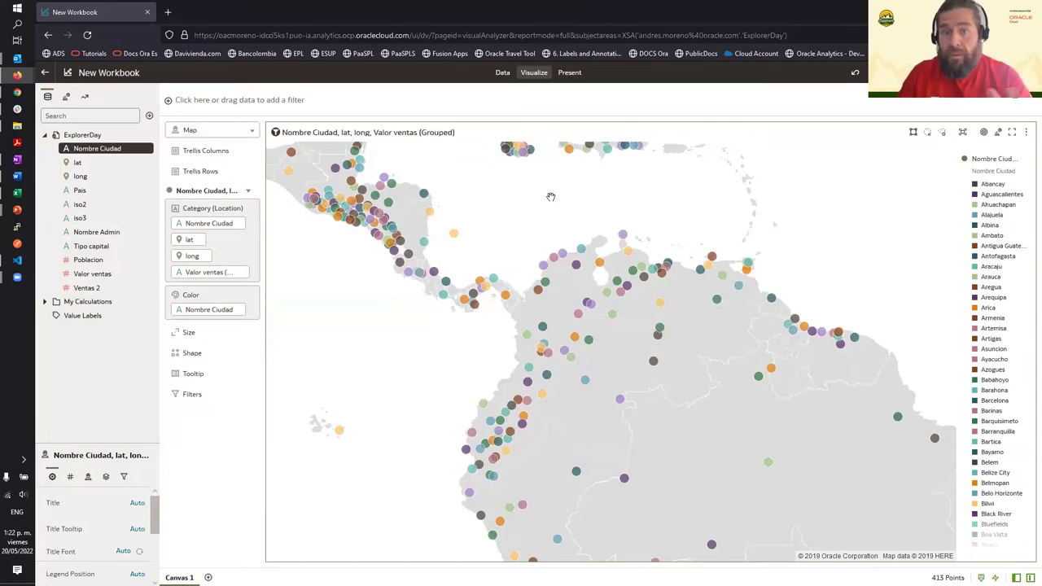
pyautogui.moveTo(507, 230); pyautogui.dragTo(549, 251)
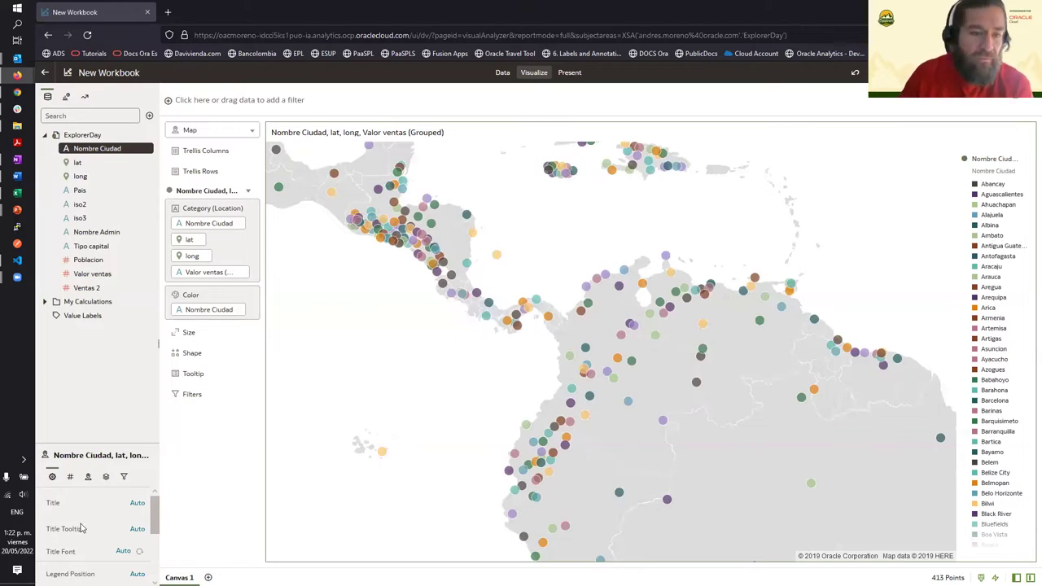
pyautogui.scroll(-1, 83, 529)
pyautogui.click(137, 518)
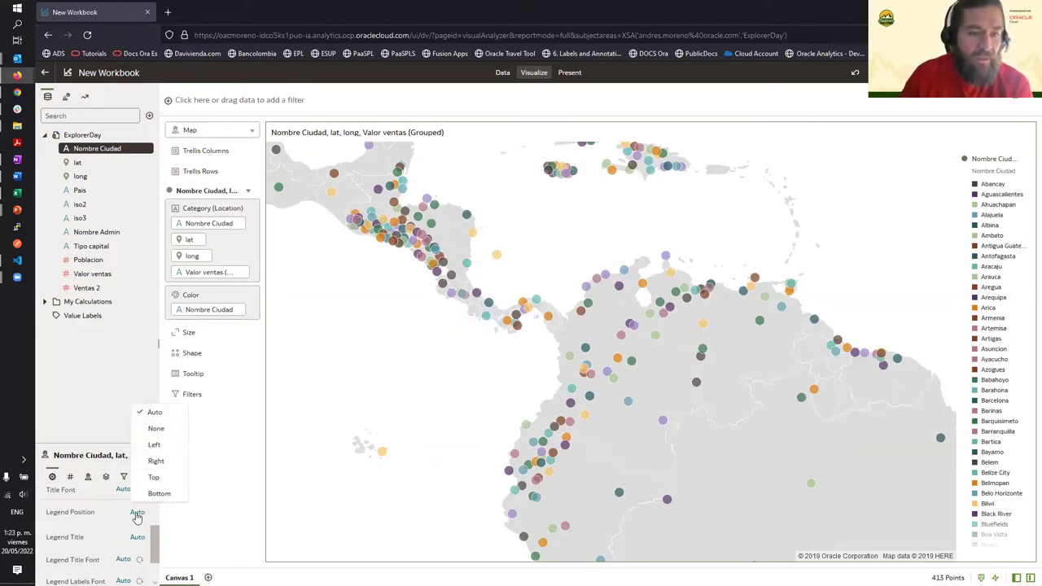
pyautogui.click(156, 430)
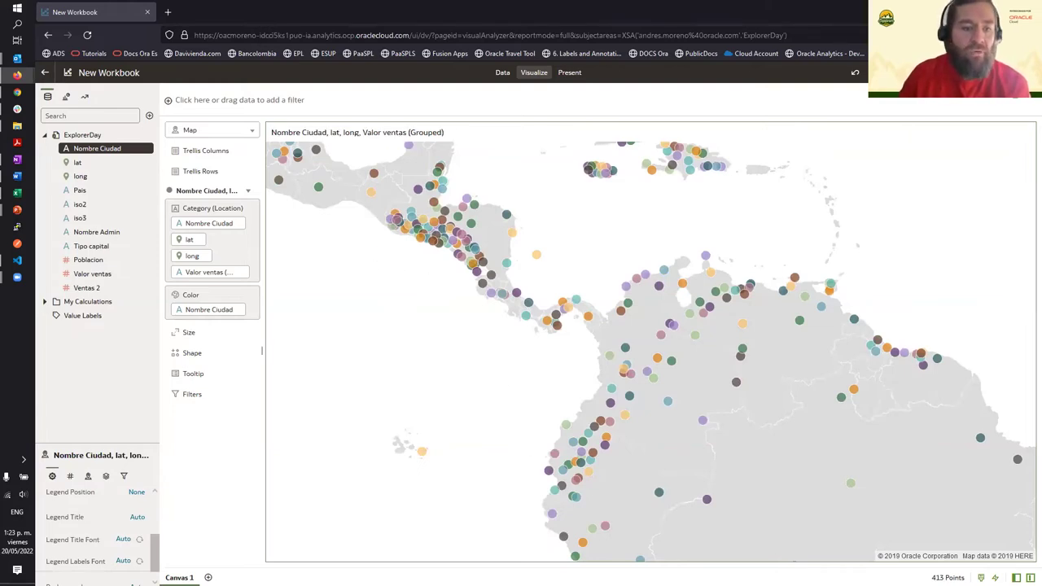
# Step: Rename the map canvas to Mapa
pyautogui.click(192, 578)
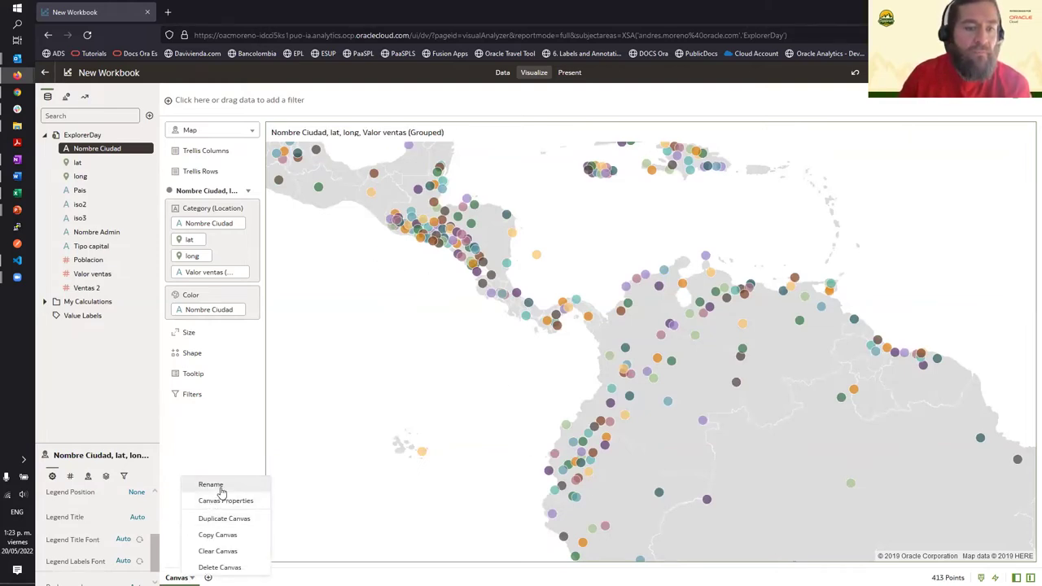
pyautogui.click(218, 485)
pyautogui.write('Mapa')
pyautogui.press('Return')
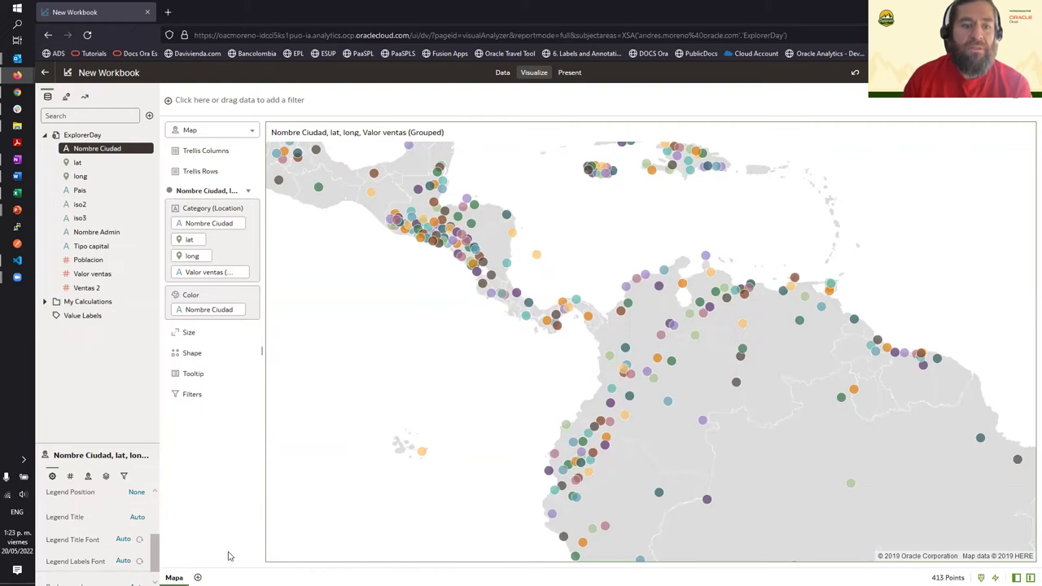
# Step: Duplicate the Mapa canvas and change the copy's visualization type to Horizontal Bar
pyautogui.click(180, 577)
pyautogui.click(213, 520)
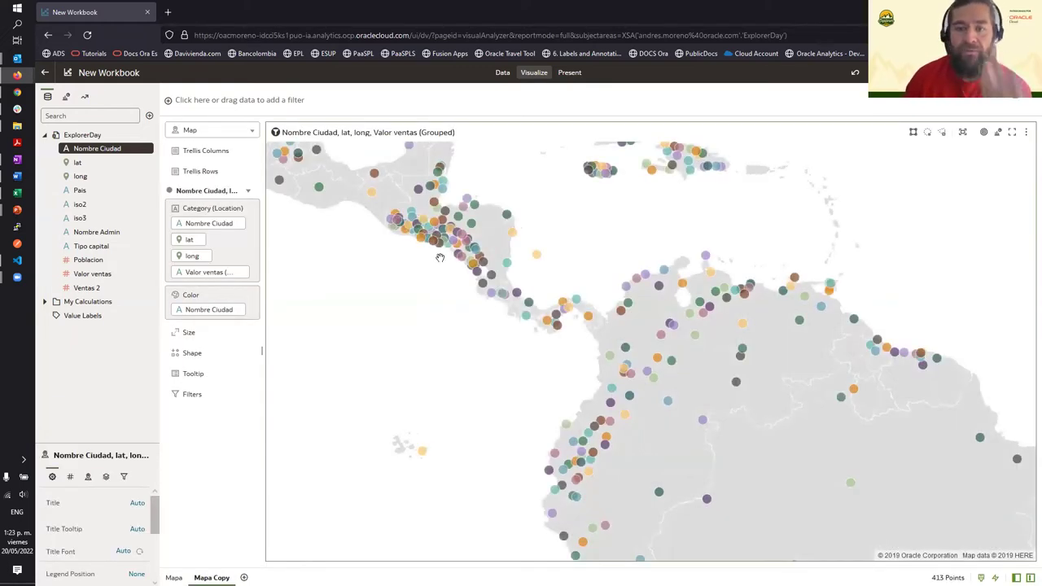
pyautogui.click(247, 132)
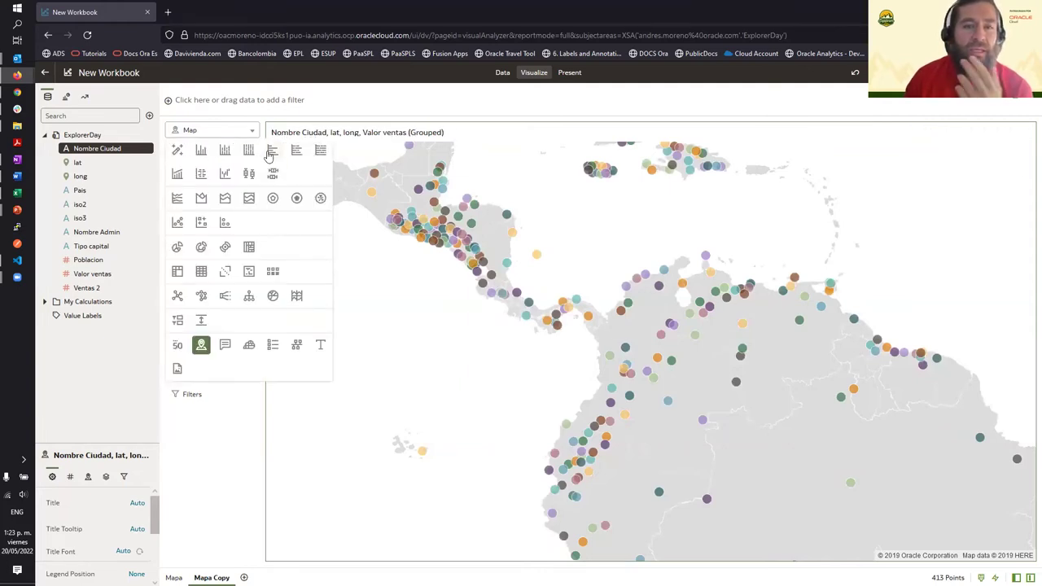
pyautogui.click(272, 151)
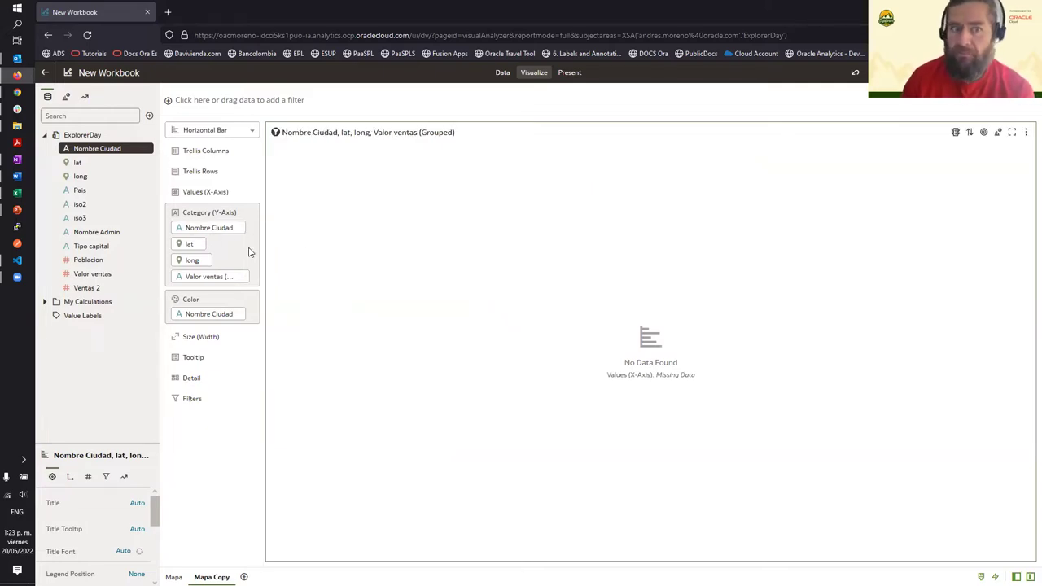
# Step: Remove lat, long and the grouped Valor ventas from the bar chart's category, and plot Valor ventas on the X-axis
pyautogui.moveTo(199, 247)
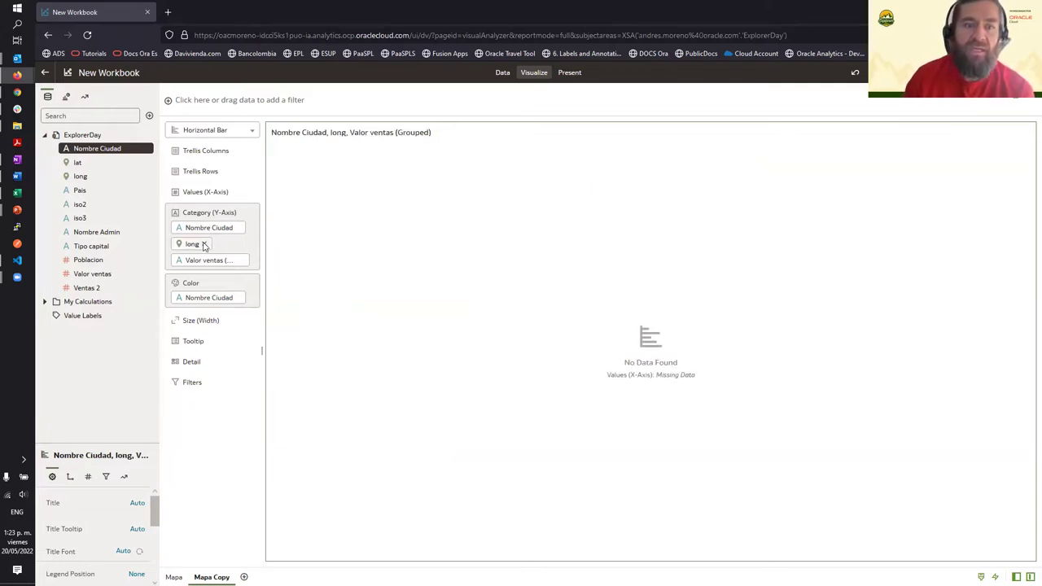
pyautogui.click(205, 248)
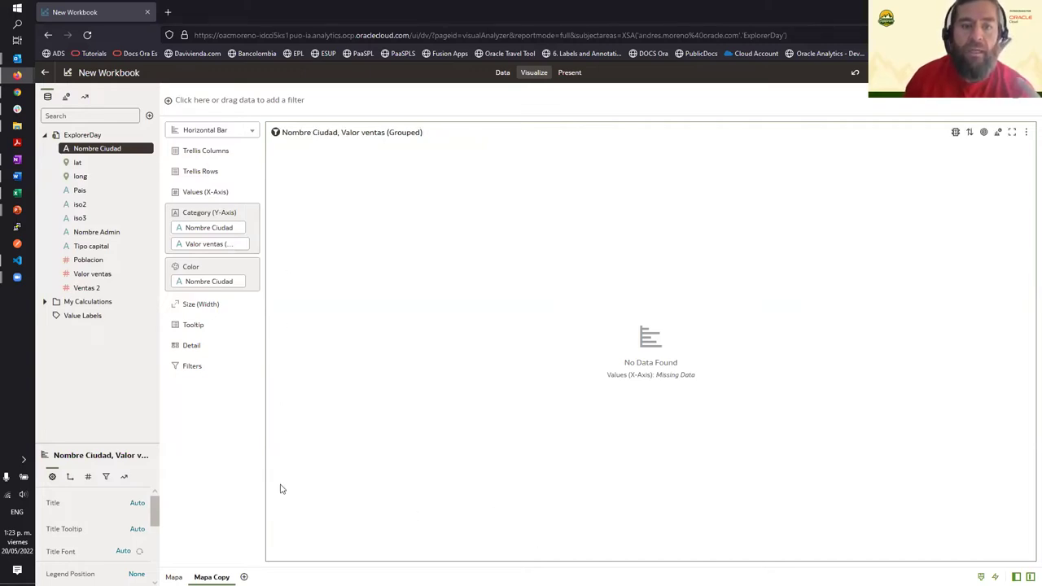
pyautogui.moveTo(203, 244); pyautogui.dragTo(244, 247)
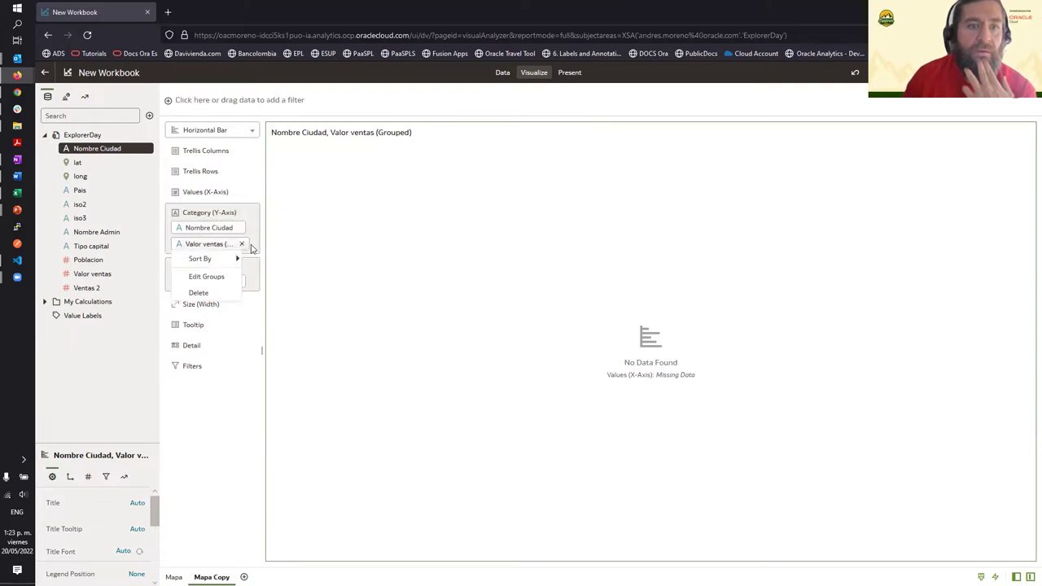
pyautogui.click(242, 247)
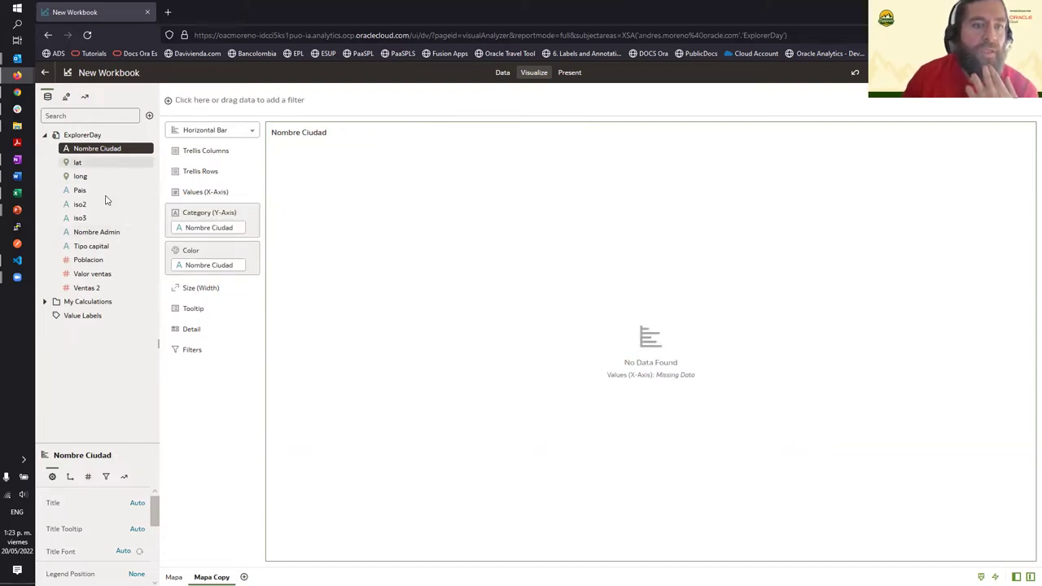
pyautogui.moveTo(96, 279); pyautogui.dragTo(200, 197)
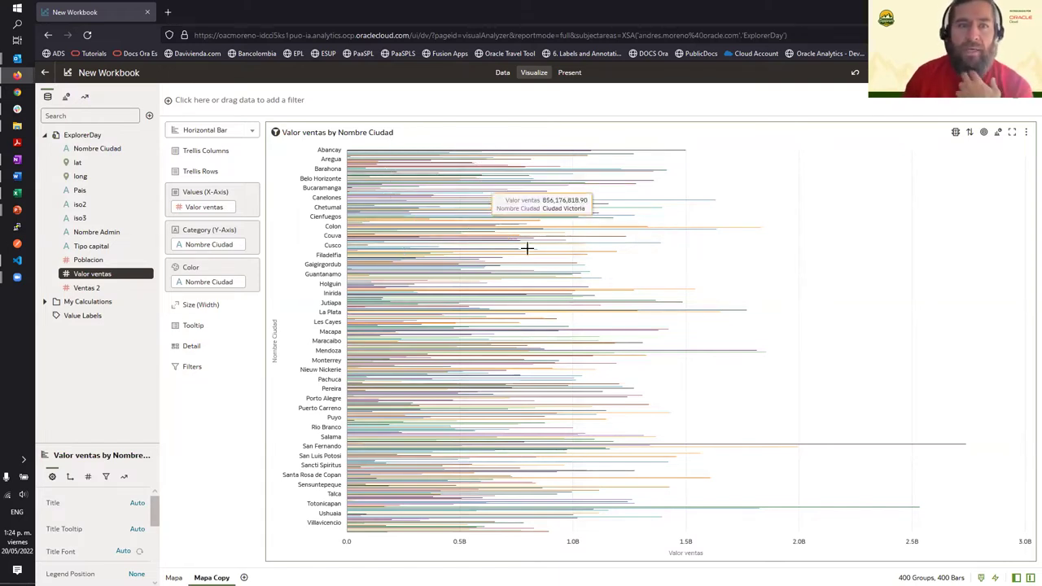
# Step: Add a Tipo capital filter to the canvas, try the admin value, and replace it with primary
pyautogui.click(168, 102)
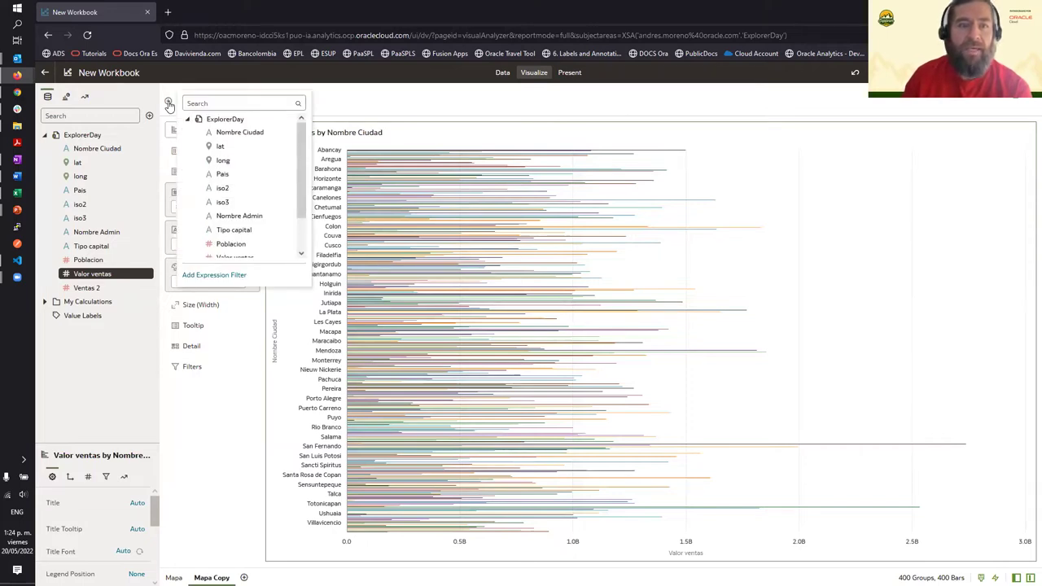
pyautogui.click(244, 231)
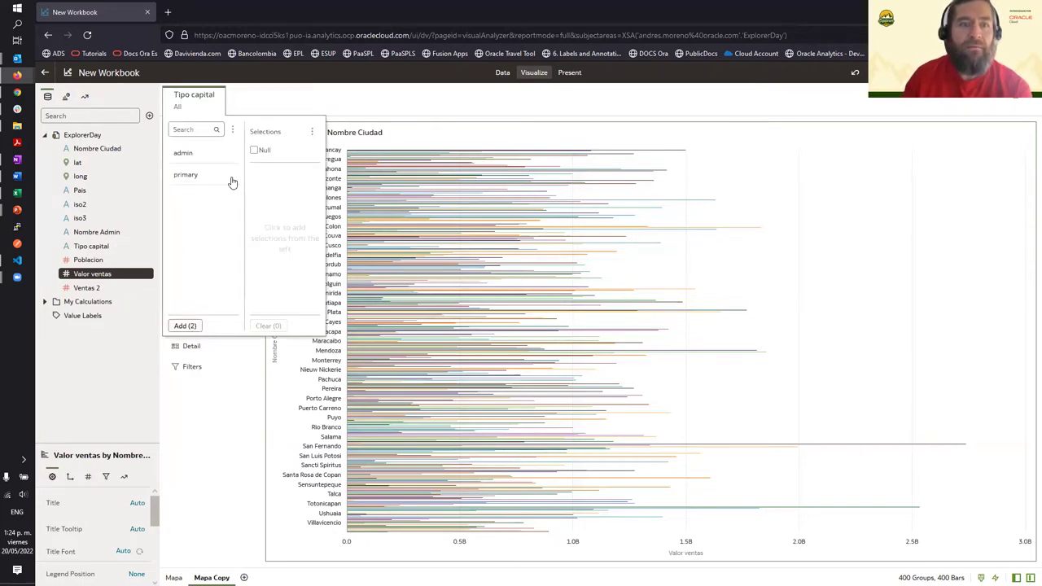
pyautogui.click(185, 154)
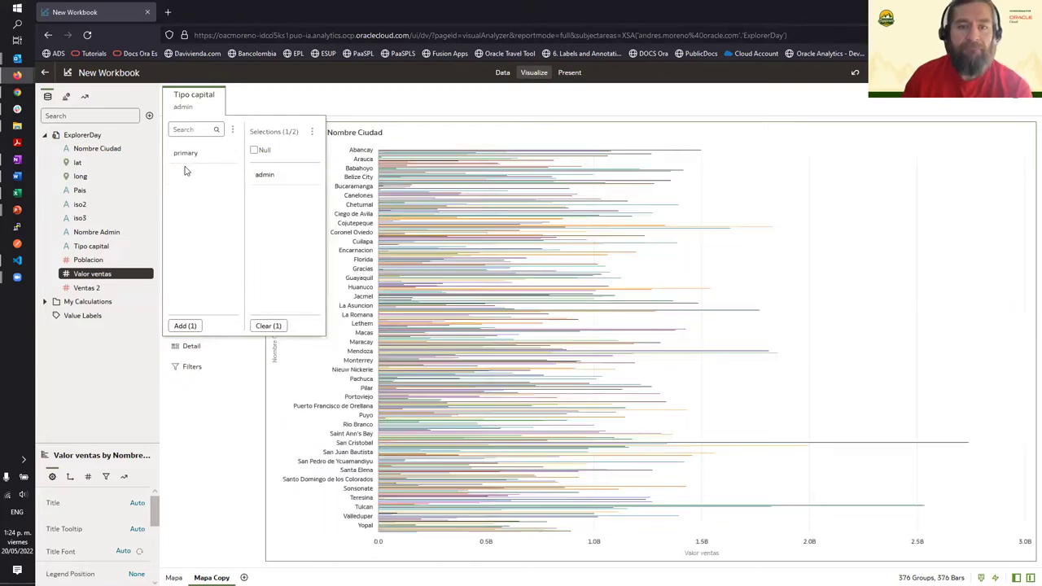
pyautogui.click(267, 325)
pyautogui.click(186, 176)
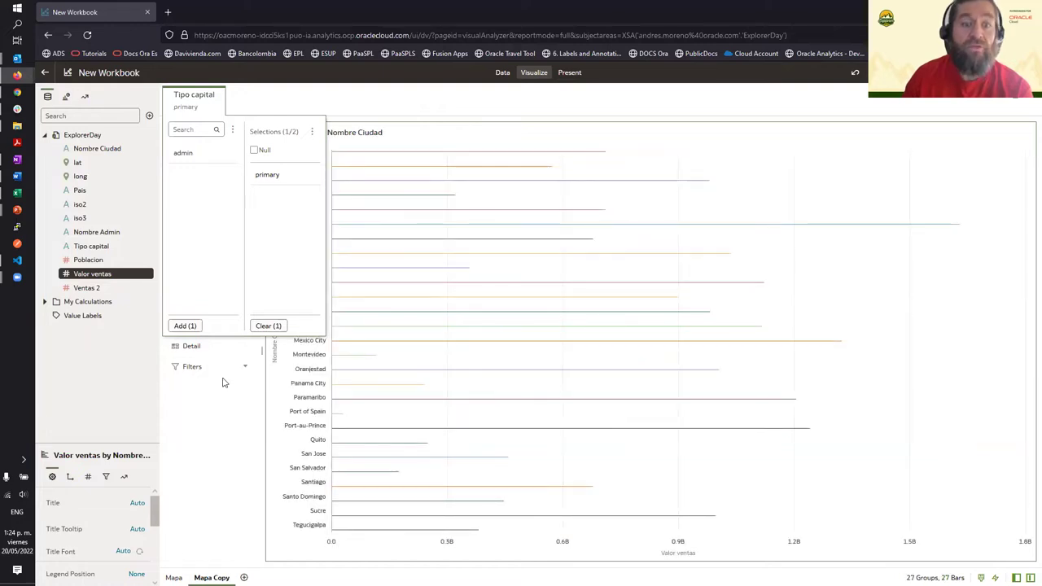
pyautogui.click(212, 419)
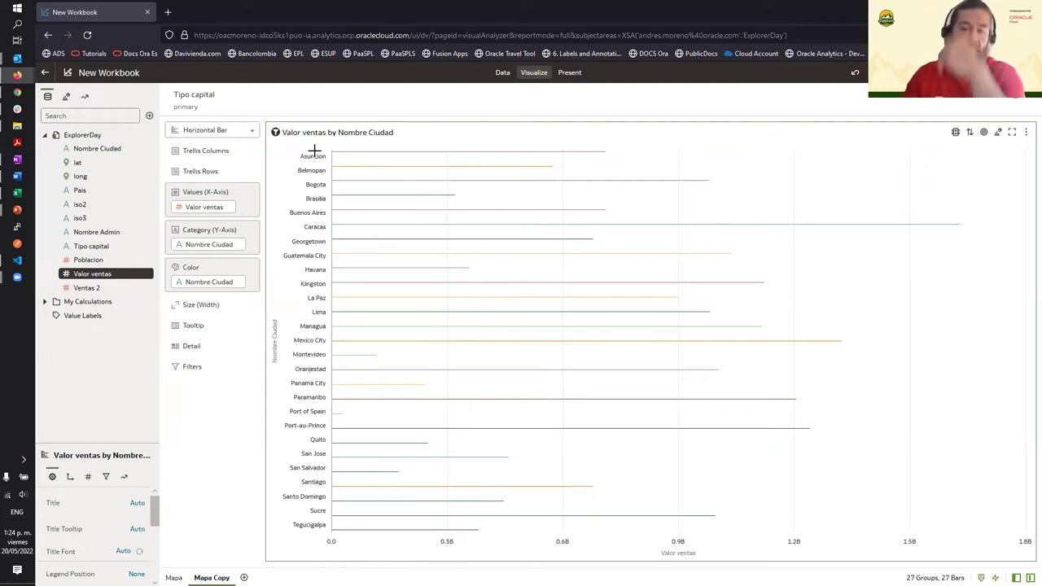
# Step: Rename the Mapa Copy canvas to Barras
pyautogui.moveTo(372, 149)
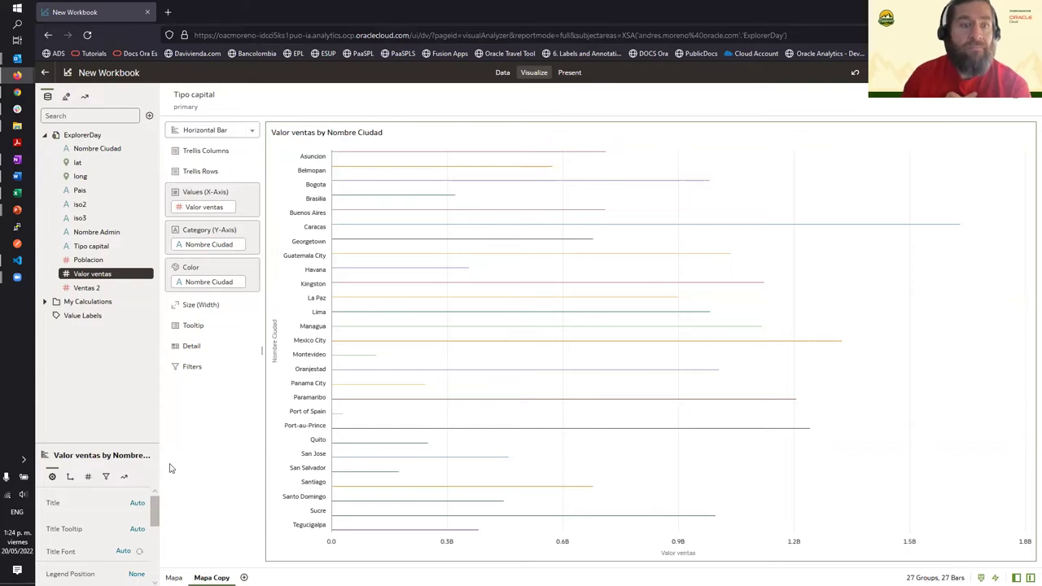
pyautogui.click(228, 577)
pyautogui.click(236, 490)
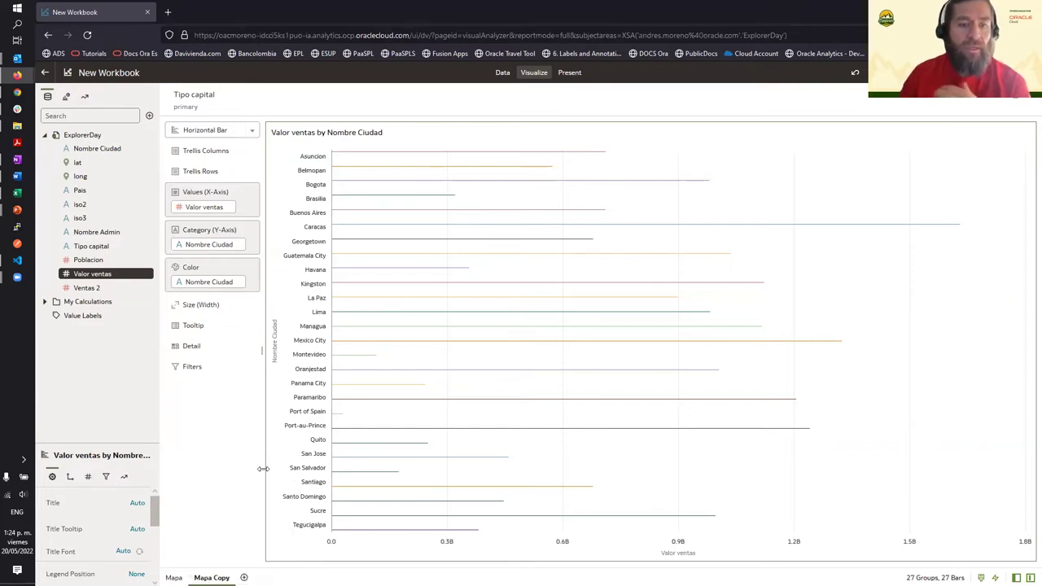
pyautogui.write('Barras')
pyautogui.press('Return')
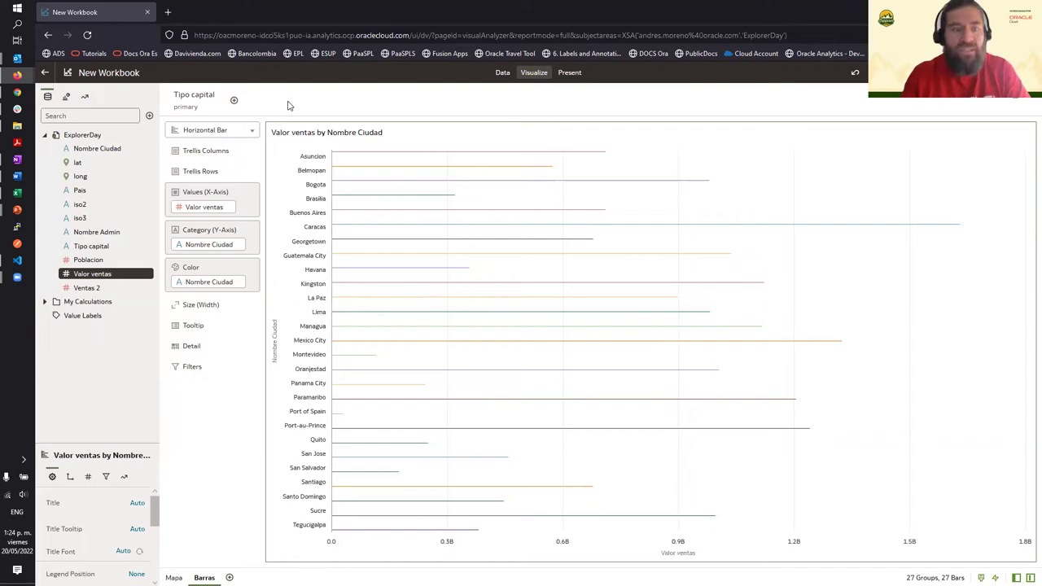
# Step: Duplicate the Barras canvas and change the copy's visualization type to Language Narrative
pyautogui.click(212, 577)
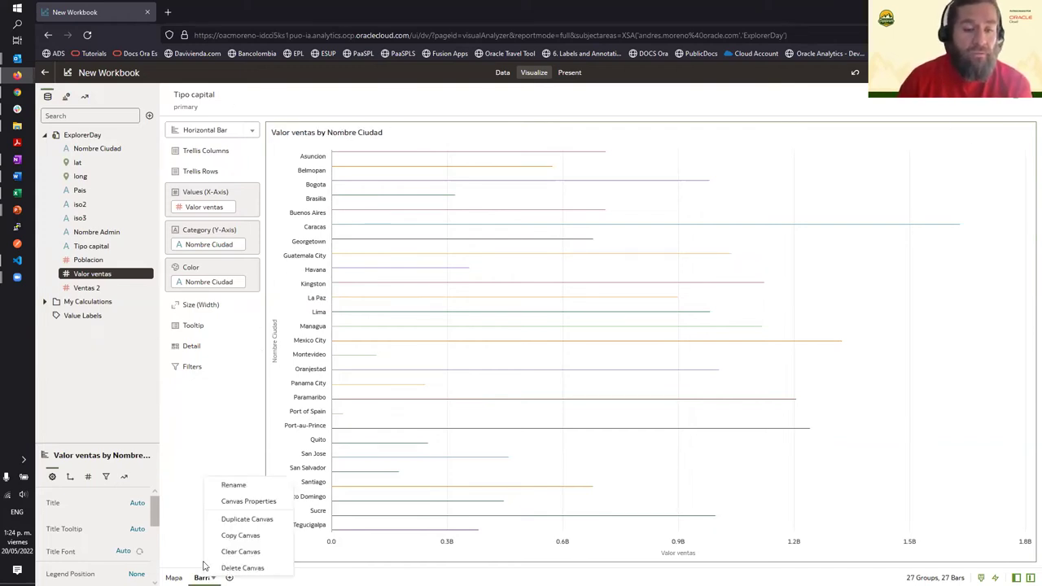
pyautogui.click(242, 519)
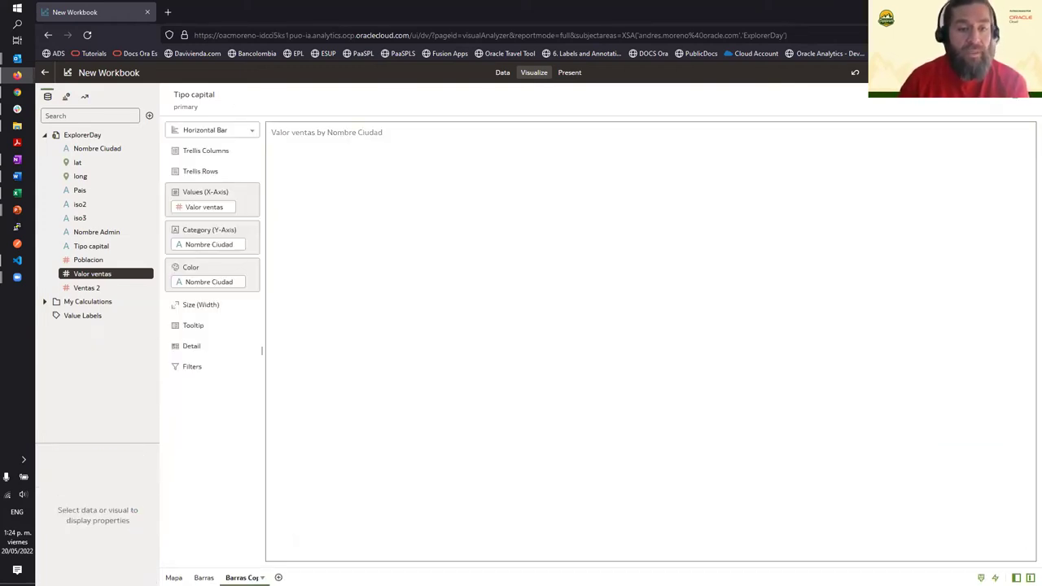
pyautogui.click(251, 131)
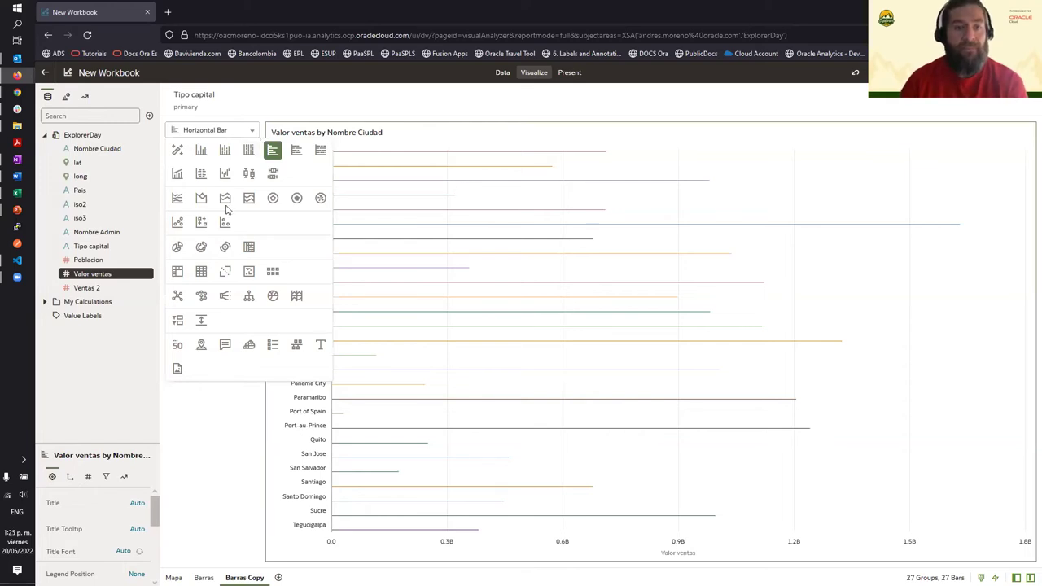
pyautogui.click(225, 346)
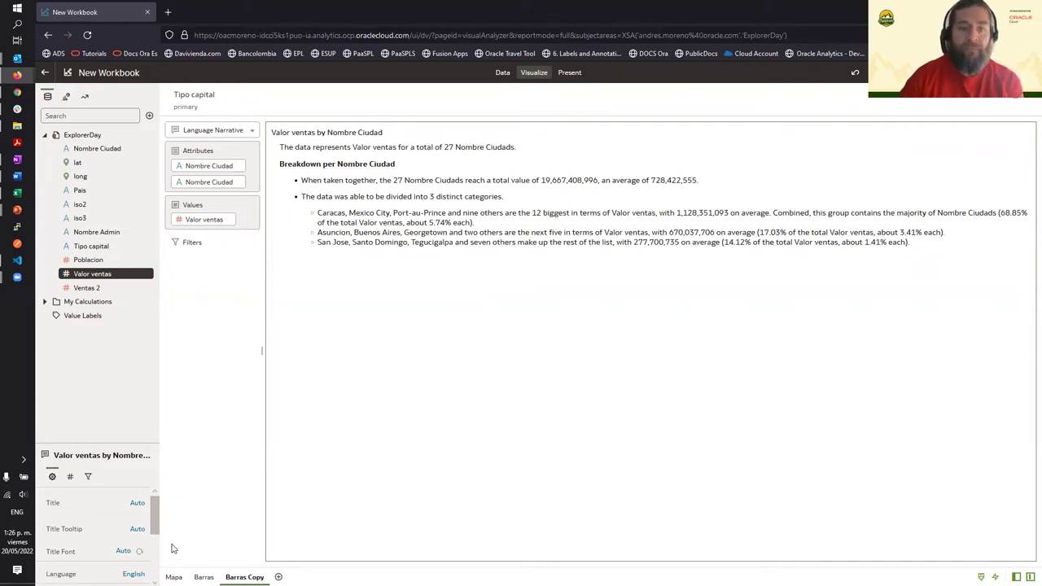
# Step: Return to the Mapa canvas and save the workbook as ExplorerDay in Shared Folders > MexDevDay, sharing its related artifacts
pyautogui.click(172, 577)
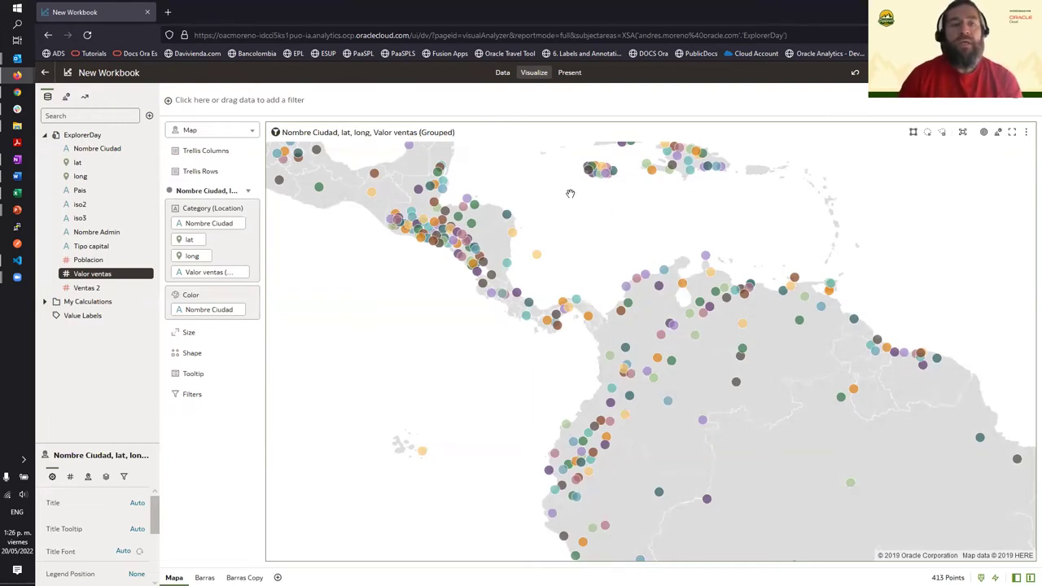
pyautogui.hotkey('ctrl', 's')
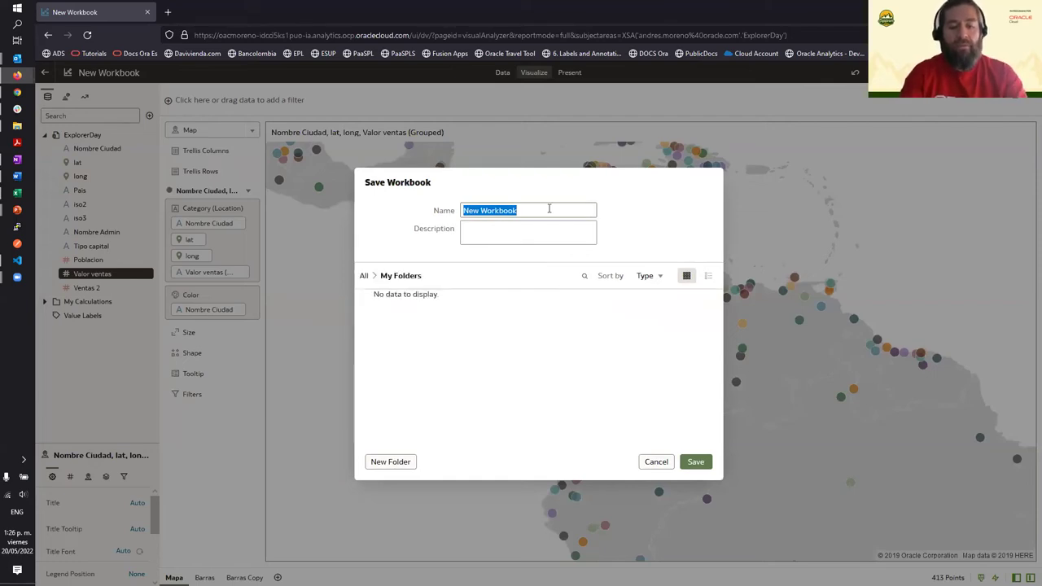
pyautogui.write('ExplorerDay')
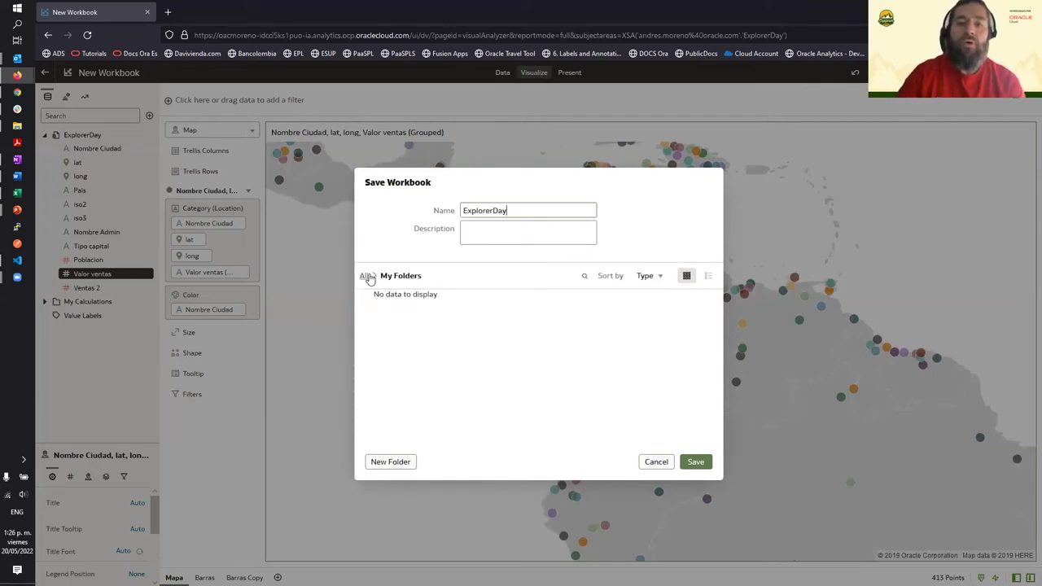
pyautogui.click(364, 276)
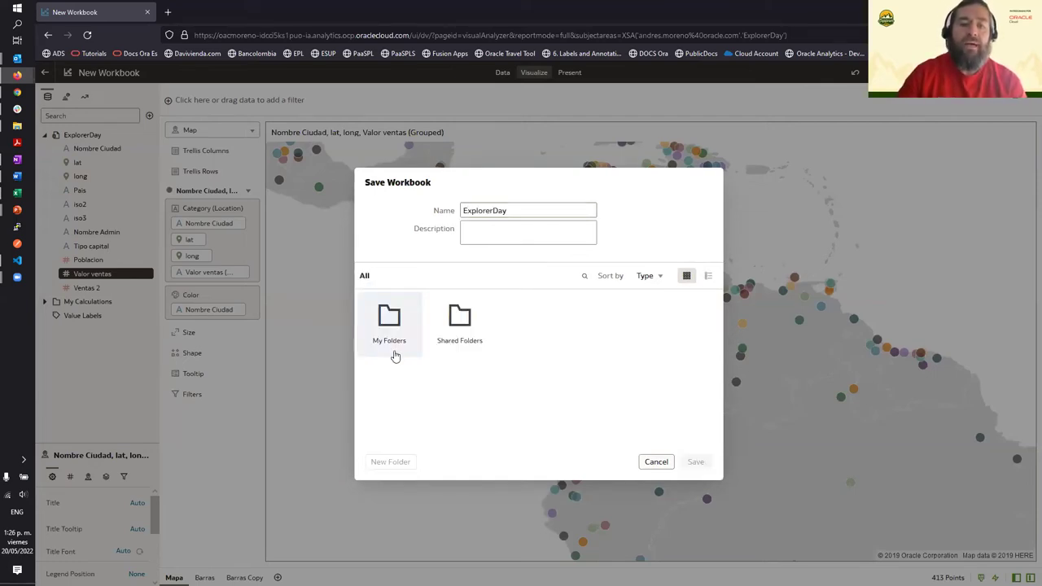
pyautogui.doubleClick(461, 337)
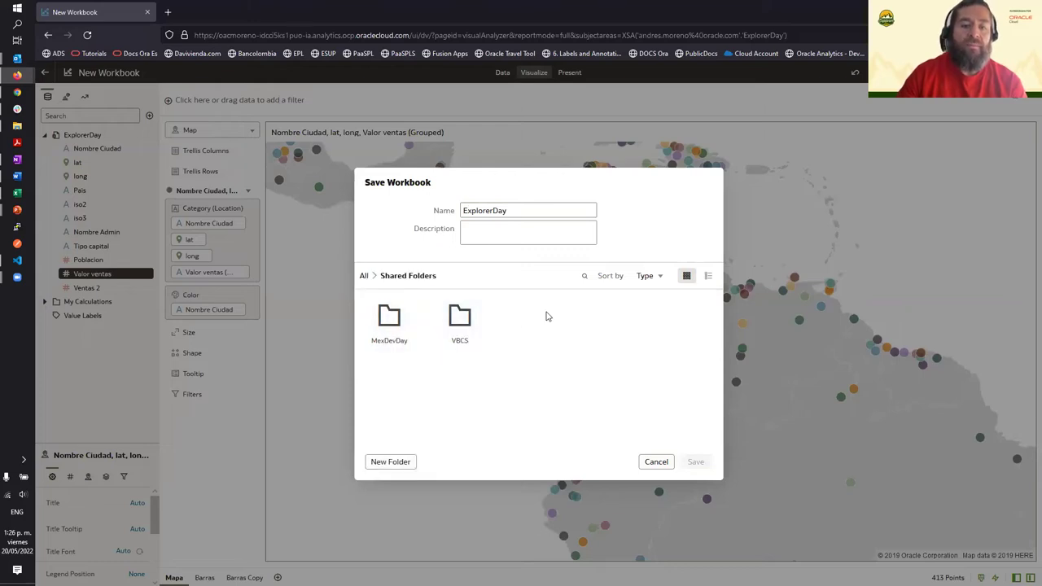
pyautogui.doubleClick(387, 328)
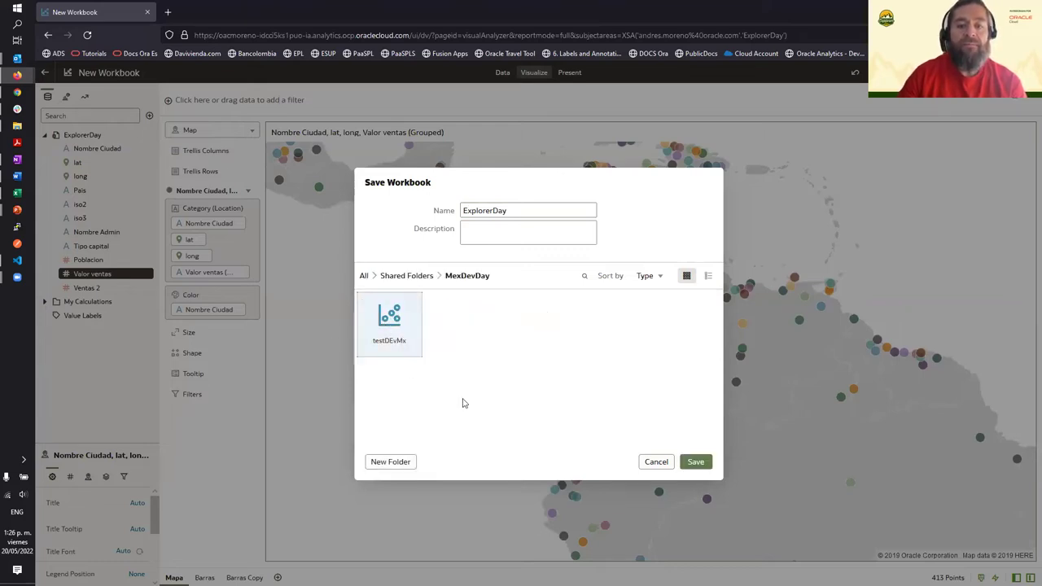
pyautogui.click(694, 463)
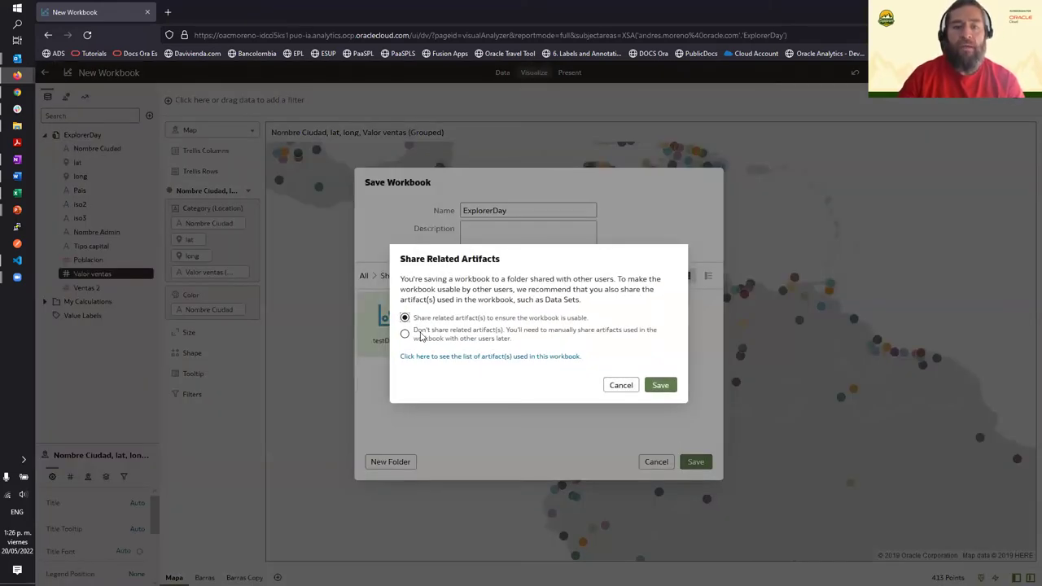
pyautogui.click(660, 386)
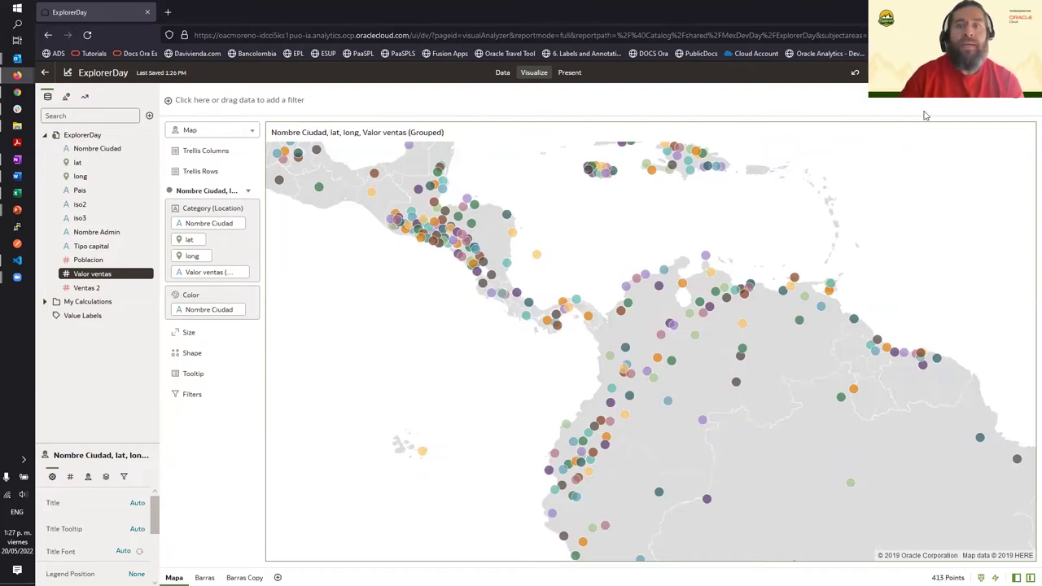
# Step: Check the Enable Developer Options setting in the user profile's advanced settings, and close the profile
pyautogui.click(1010, 75)
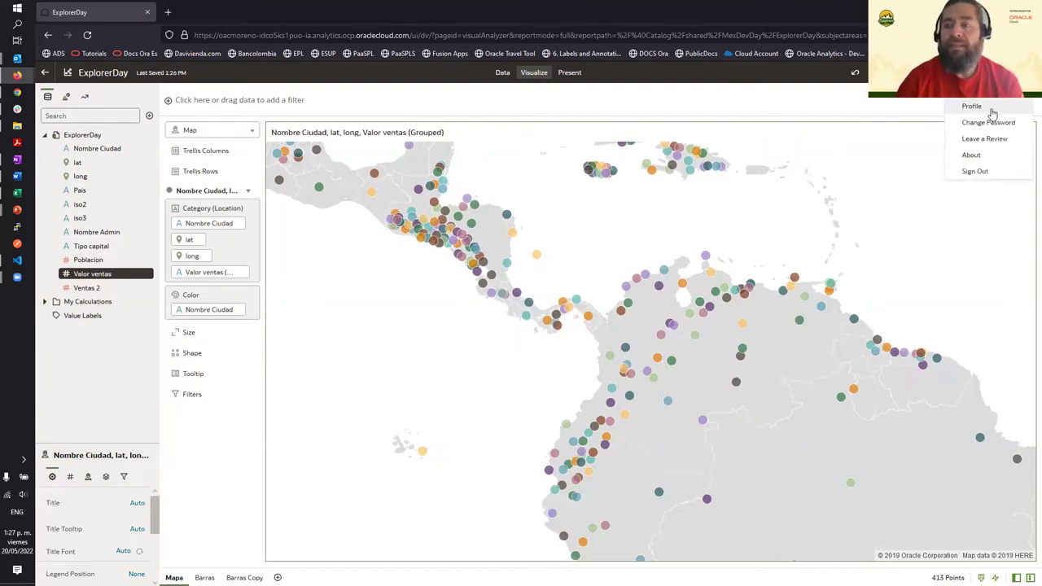
pyautogui.click(988, 109)
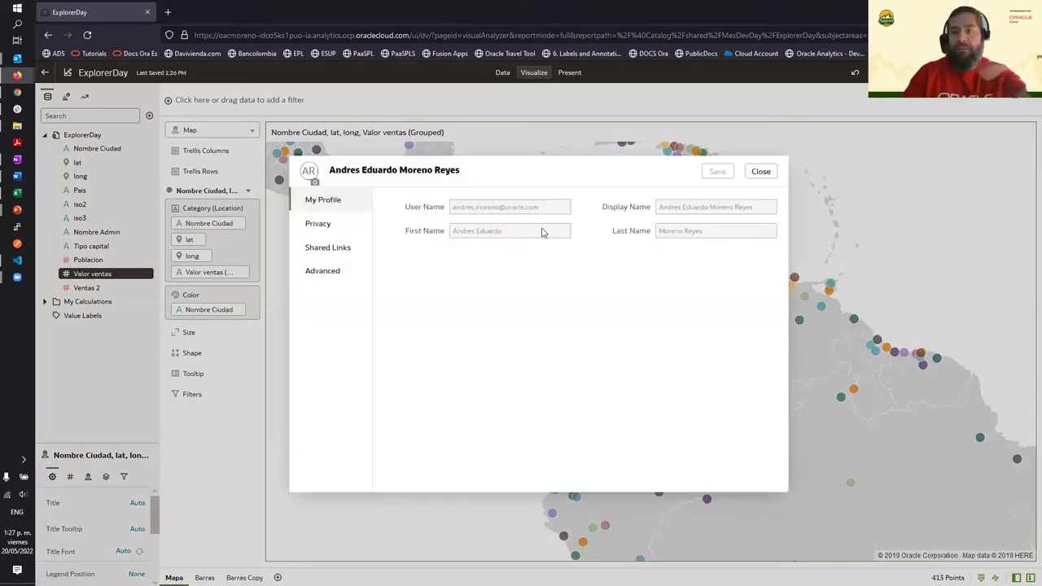
pyautogui.click(323, 271)
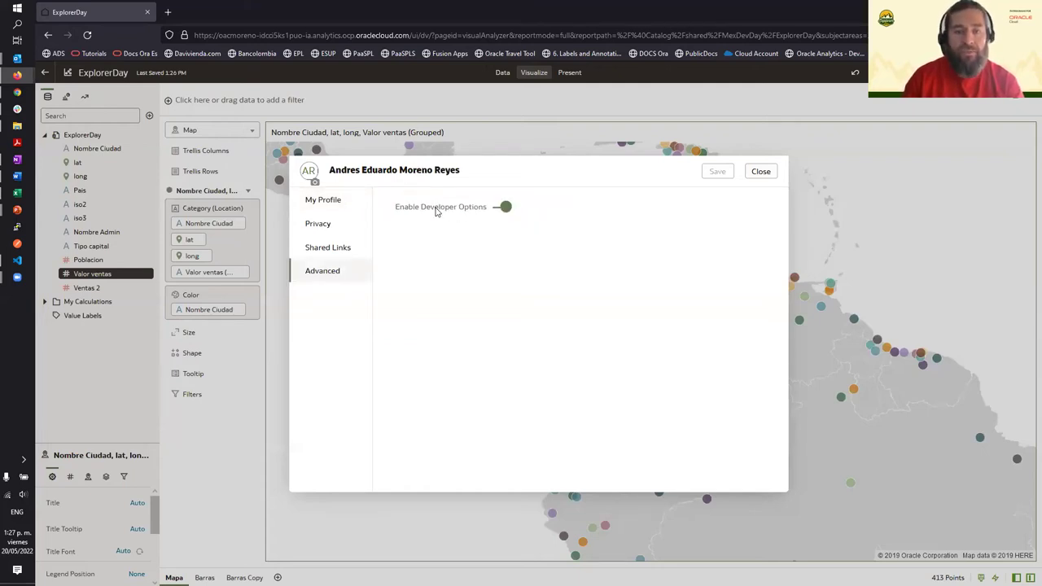
pyautogui.click(760, 171)
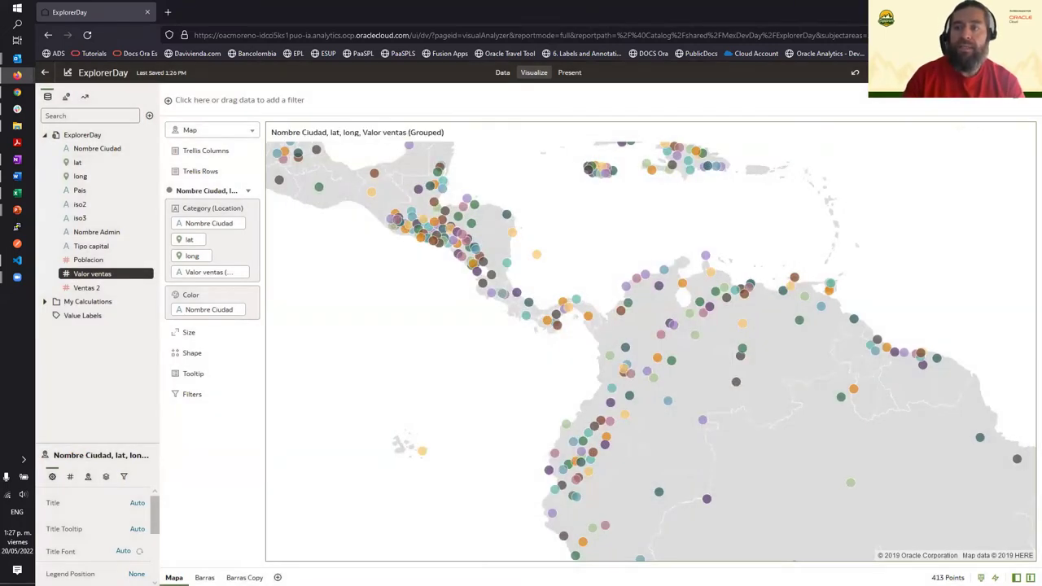
# Step: Open the workbook's developer tools and examine the embedding script tags that a web page must include
pyautogui.click(1029, 101)
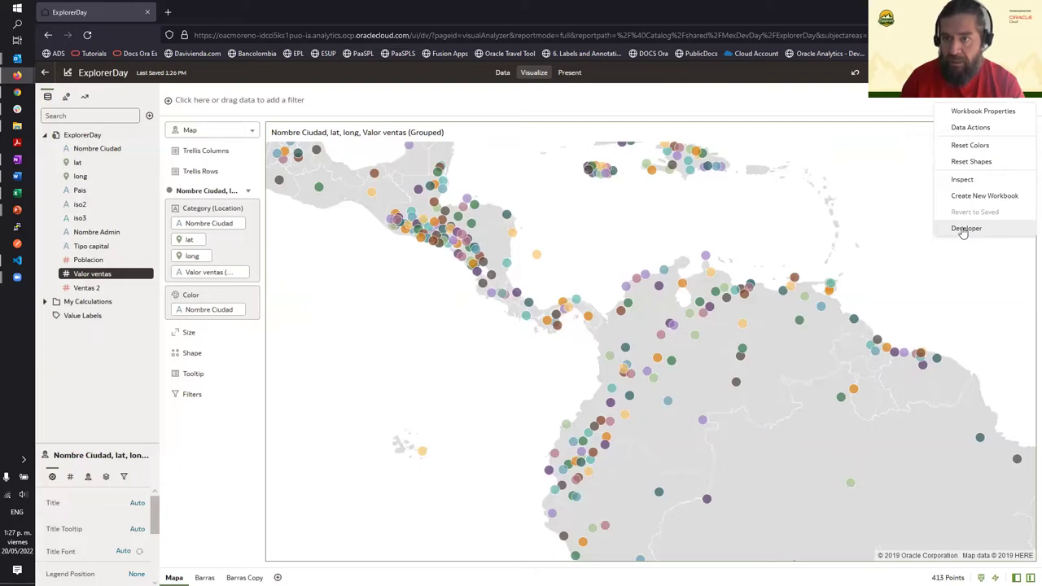
pyautogui.click(964, 231)
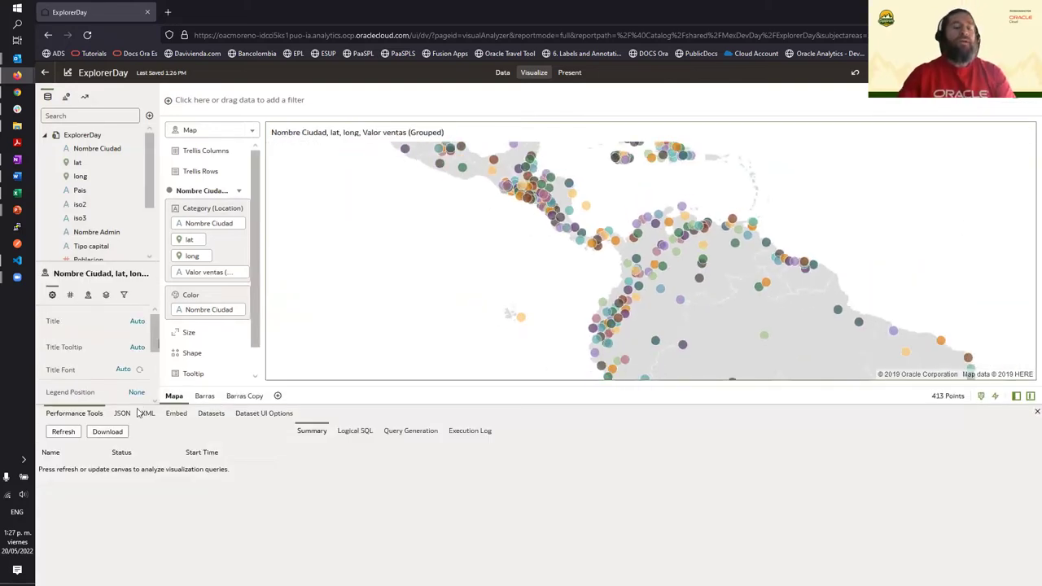
pyautogui.click(177, 413)
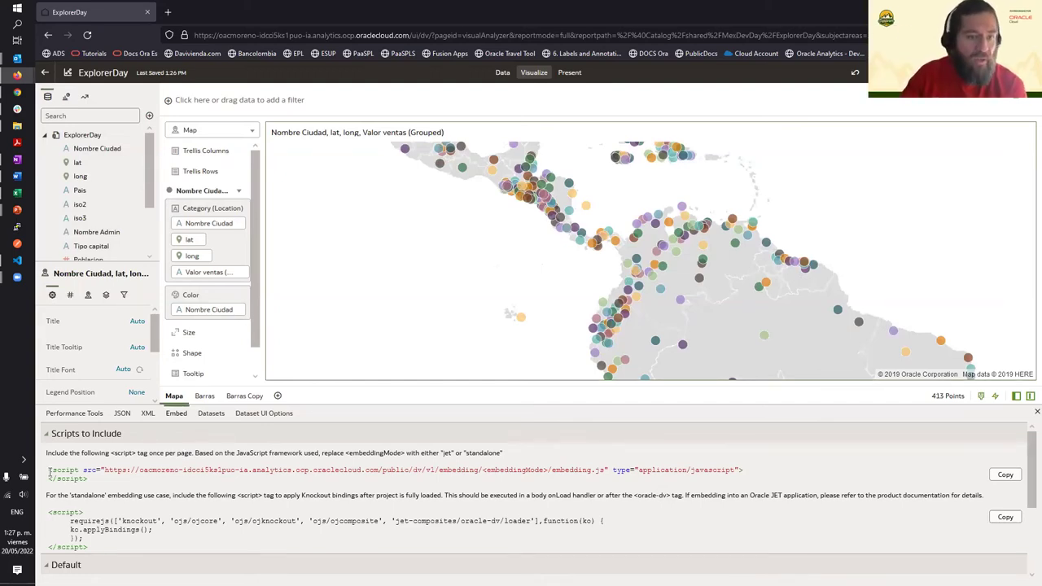
pyautogui.moveTo(49, 470); pyautogui.dragTo(88, 479)
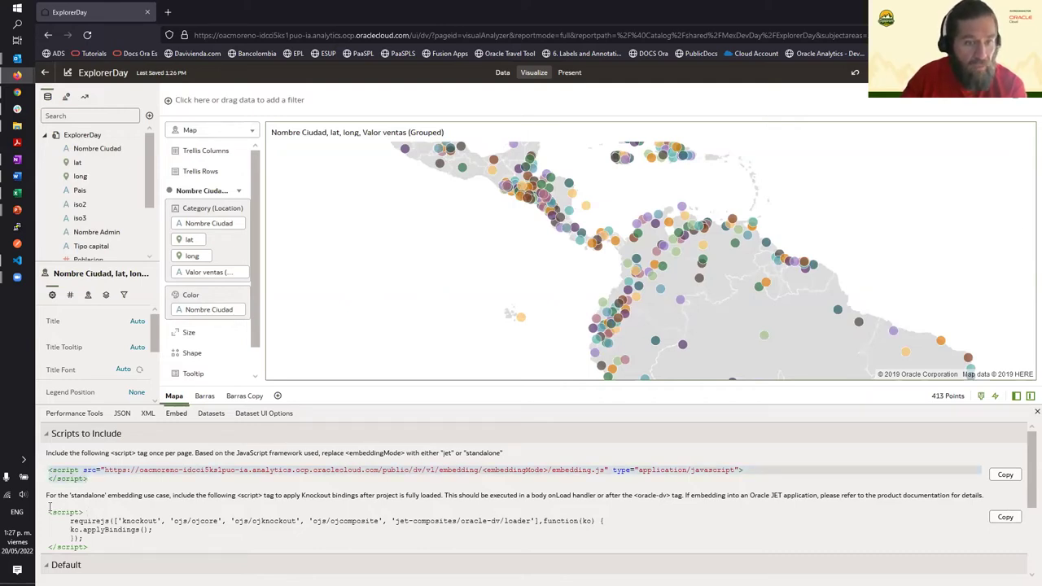
pyautogui.moveTo(49, 512); pyautogui.dragTo(96, 530)
pyautogui.click(95, 533)
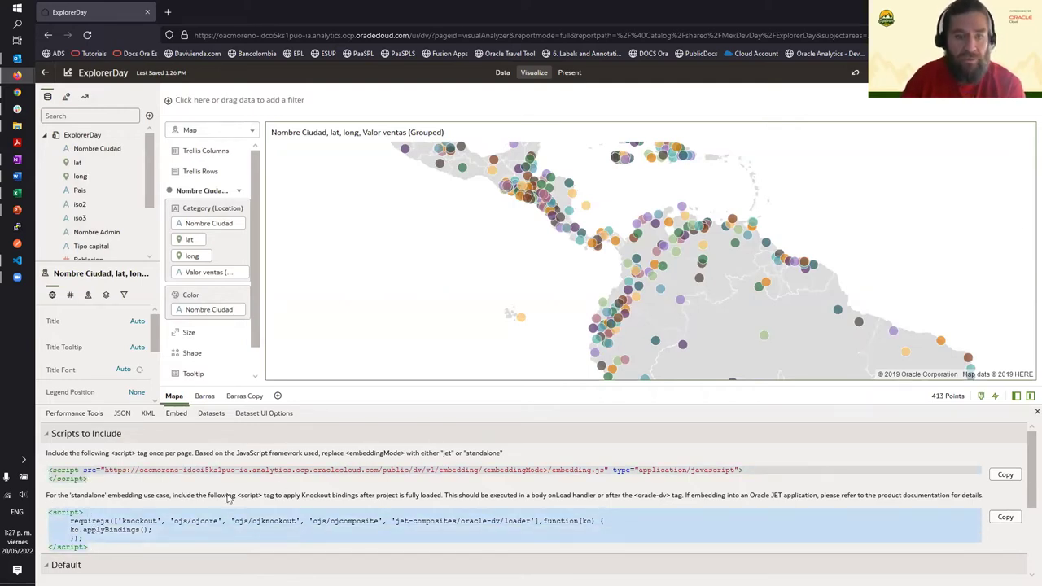
pyautogui.moveTo(100, 469); pyautogui.dragTo(603, 472)
# Step: Examine the oracle-dv embed HTML for the default view and the Mapa canvas, including the project path and active tab attributes
pyautogui.scroll(-2, 415, 489)
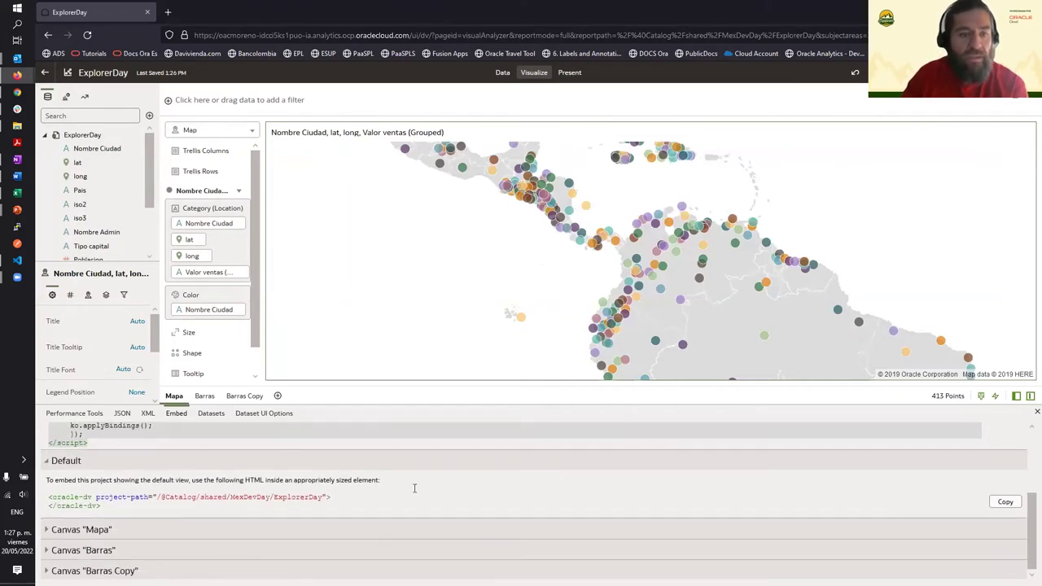
pyautogui.moveTo(161, 498); pyautogui.dragTo(49, 498)
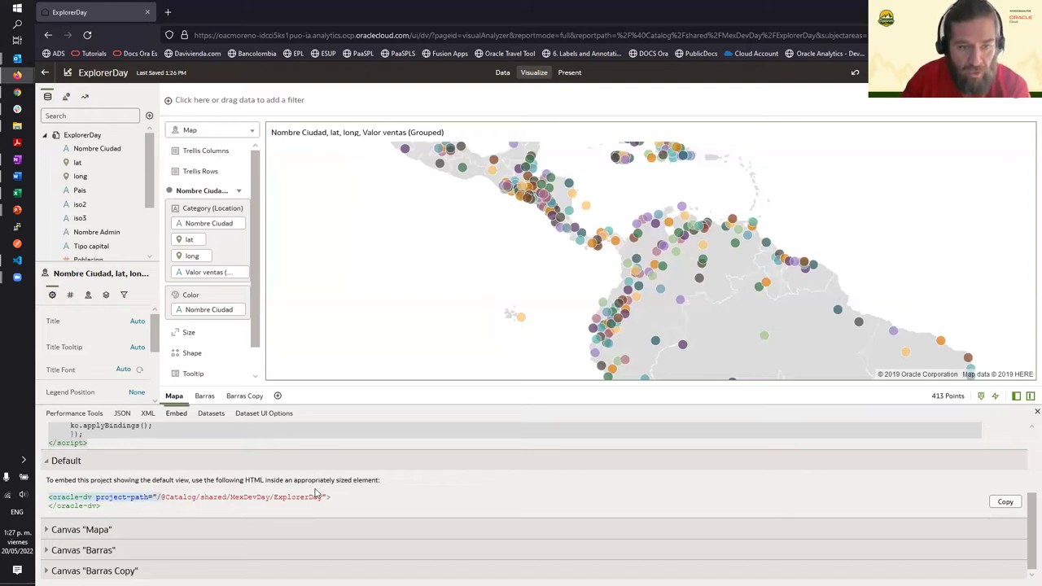
pyautogui.click(49, 529)
pyautogui.scroll(-1, 122, 525)
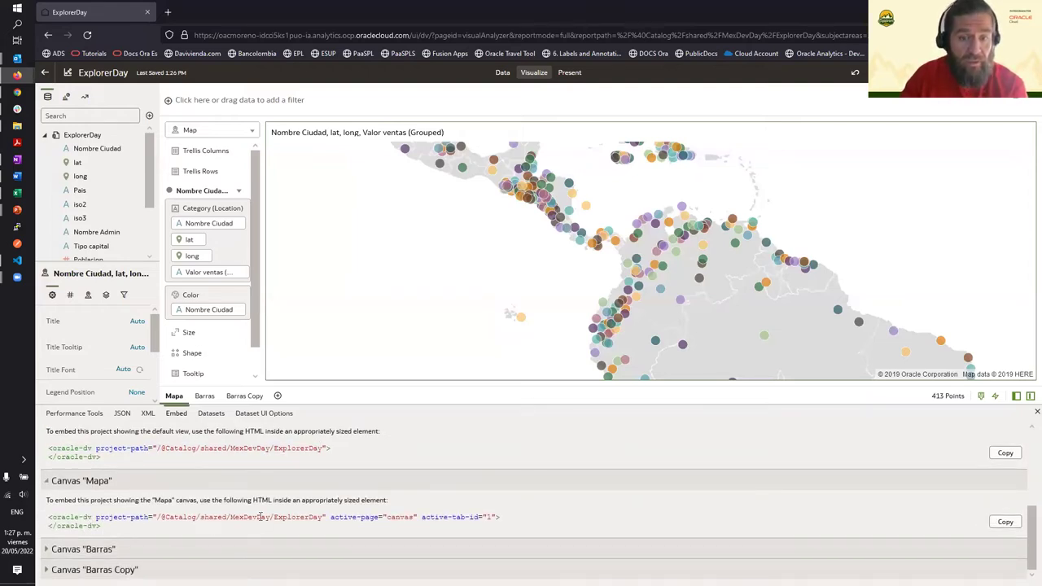
pyautogui.moveTo(154, 520); pyautogui.dragTo(489, 526)
pyautogui.click(423, 516)
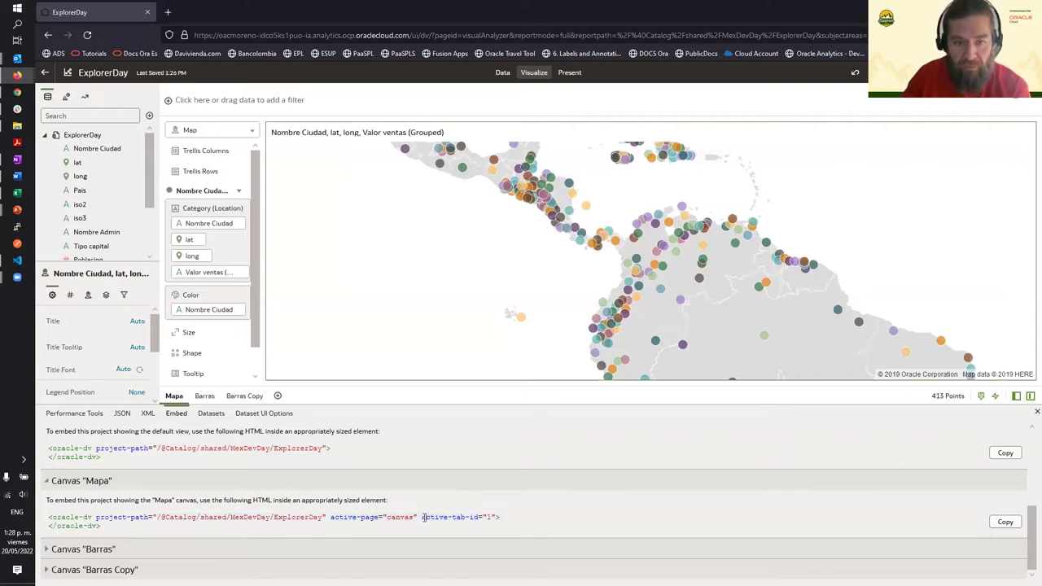
# Step: Inspect the lat column's definition and expression in the workbook's JSON
pyautogui.click(122, 414)
pyautogui.scroll(-3, 175, 480)
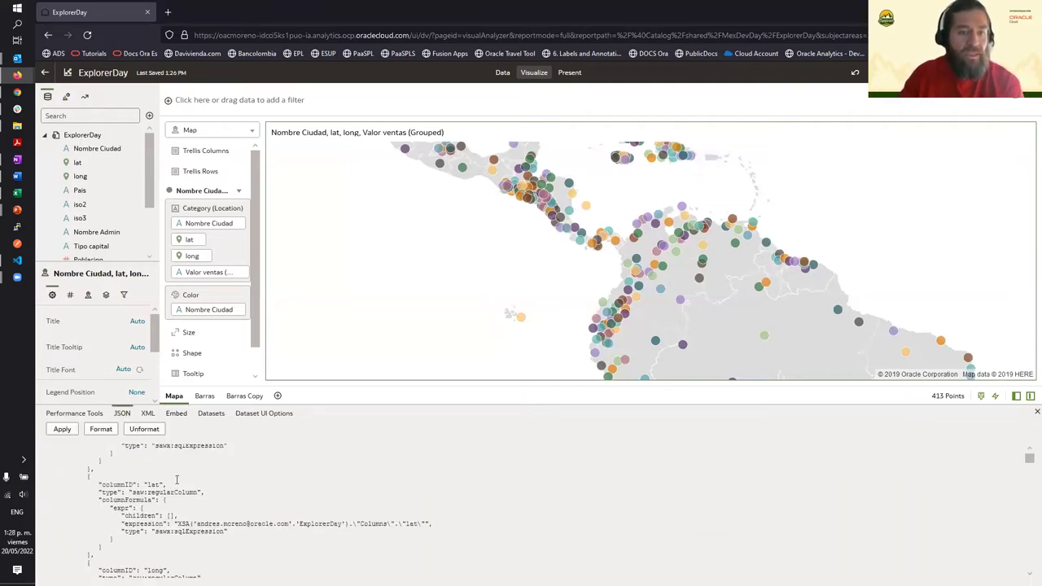
pyautogui.click(89, 477)
pyautogui.moveTo(88, 477); pyautogui.dragTo(167, 489)
pyautogui.click(163, 485)
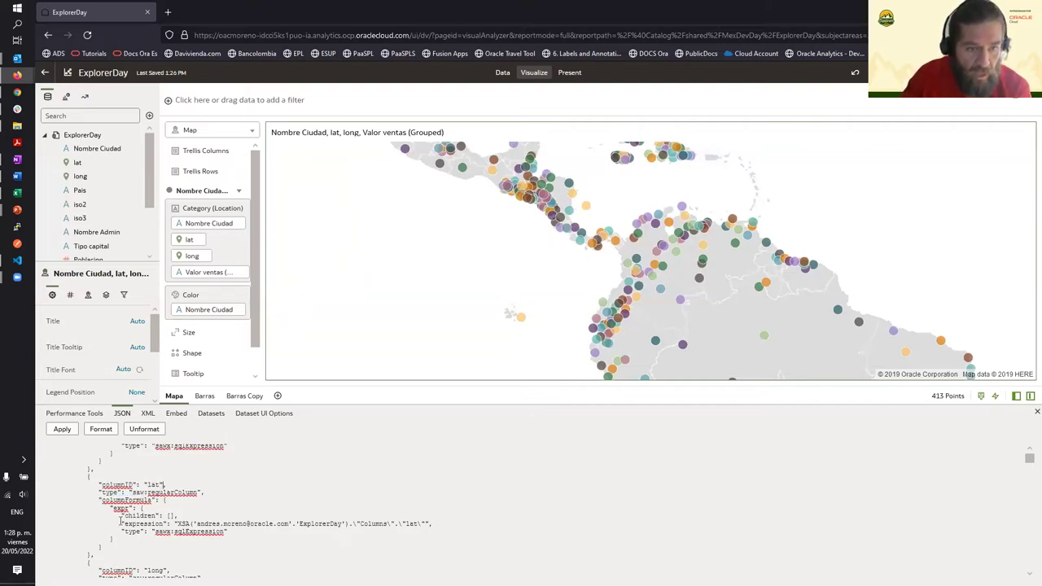
pyautogui.moveTo(121, 523); pyautogui.dragTo(424, 525)
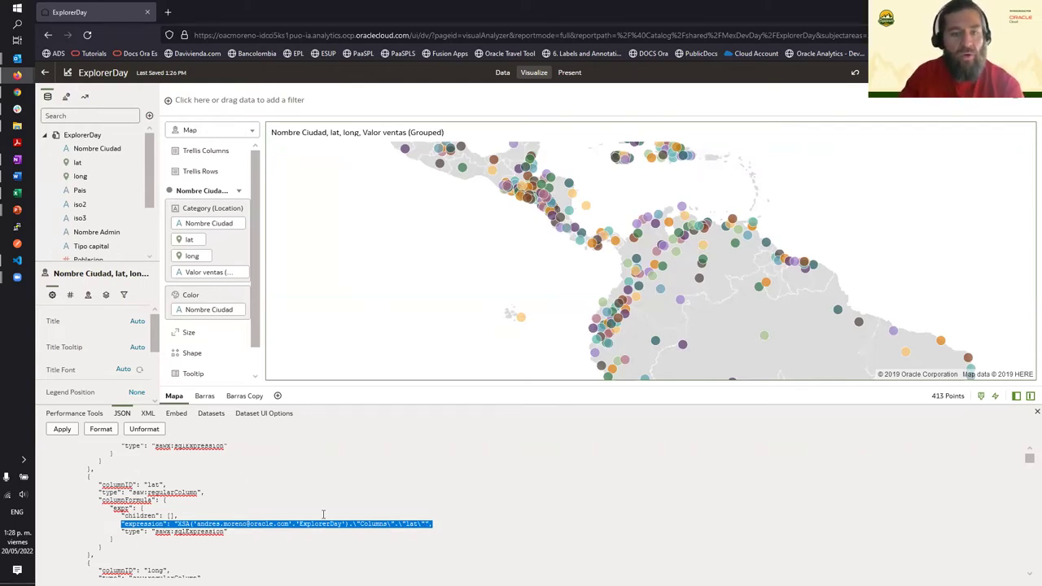
pyautogui.click(322, 525)
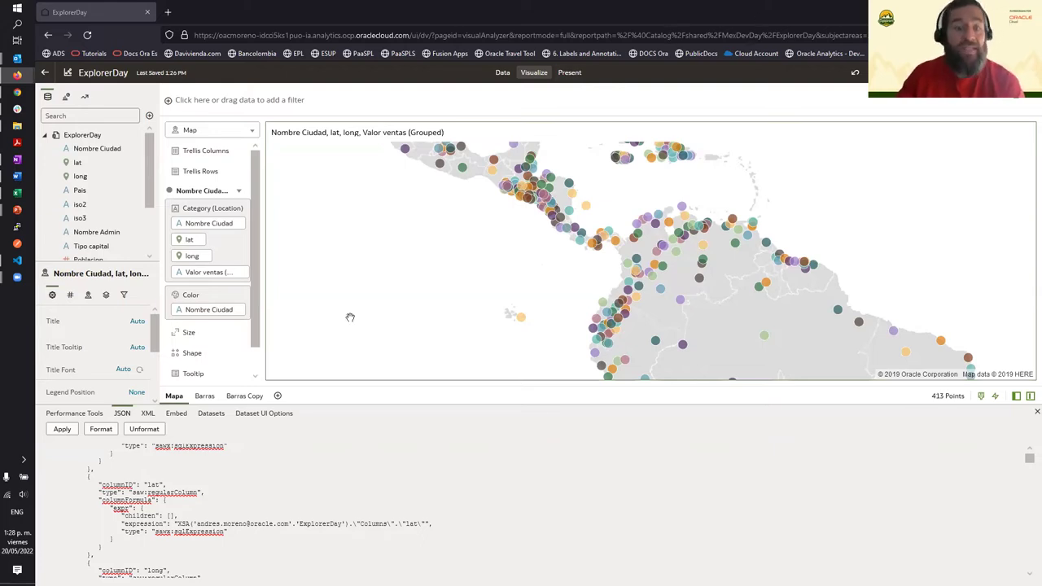
# Step: Review the embedding.js reference in the embed script and return to the workbook's JSON
pyautogui.click(176, 413)
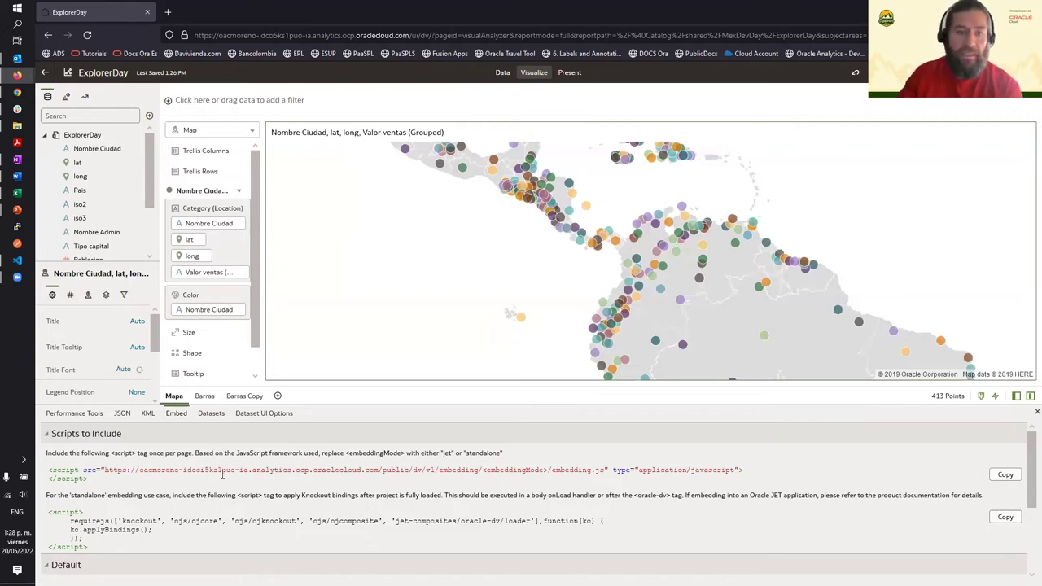
pyautogui.moveTo(548, 469); pyautogui.dragTo(599, 469)
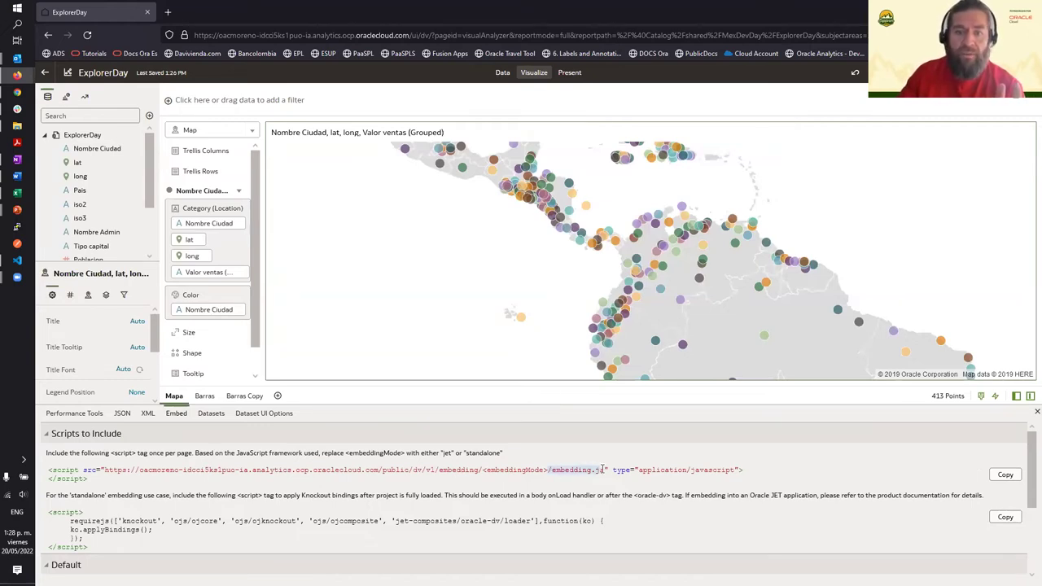
pyautogui.click(285, 480)
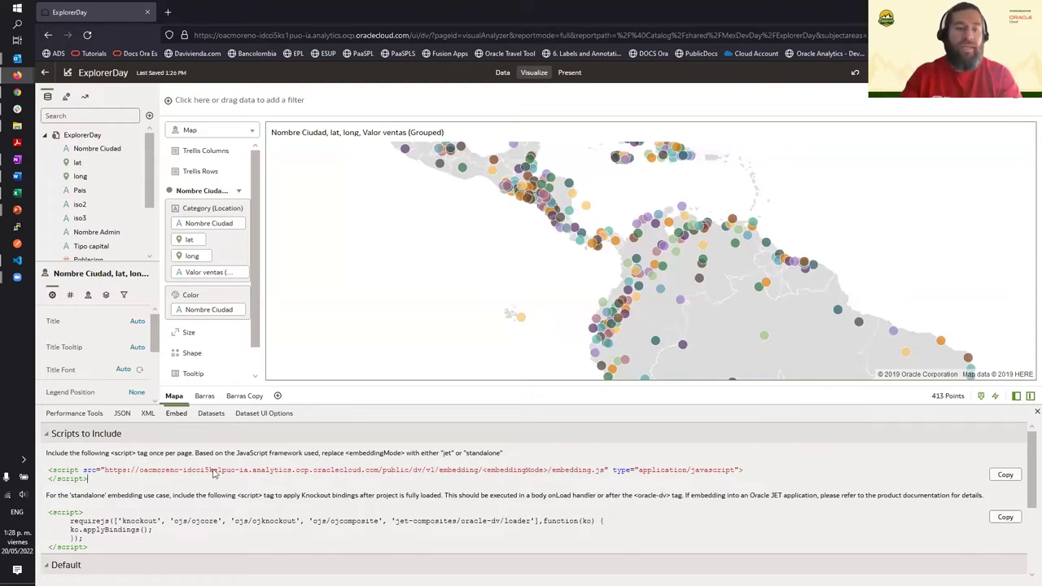
pyautogui.click(120, 413)
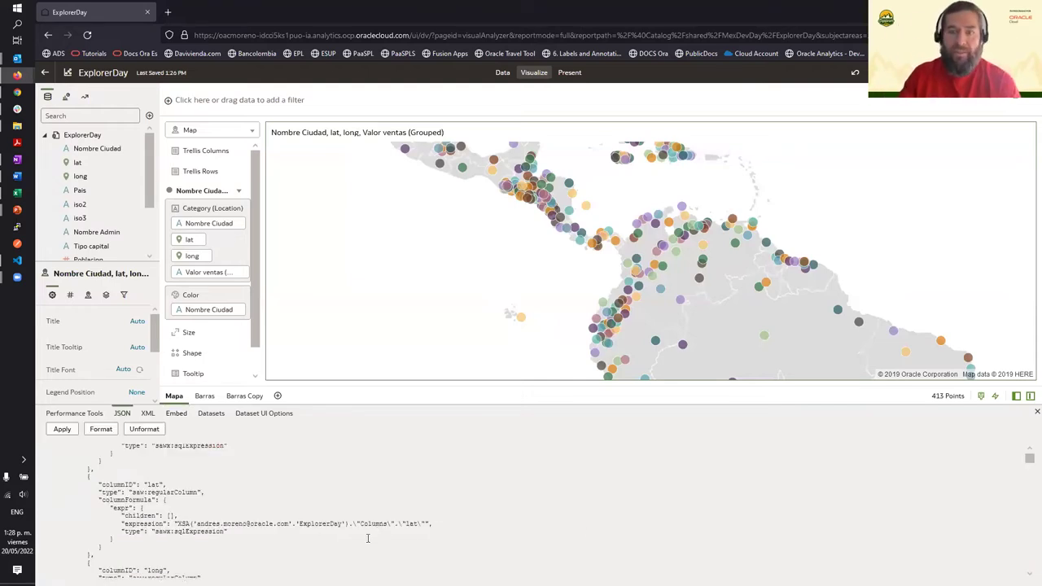